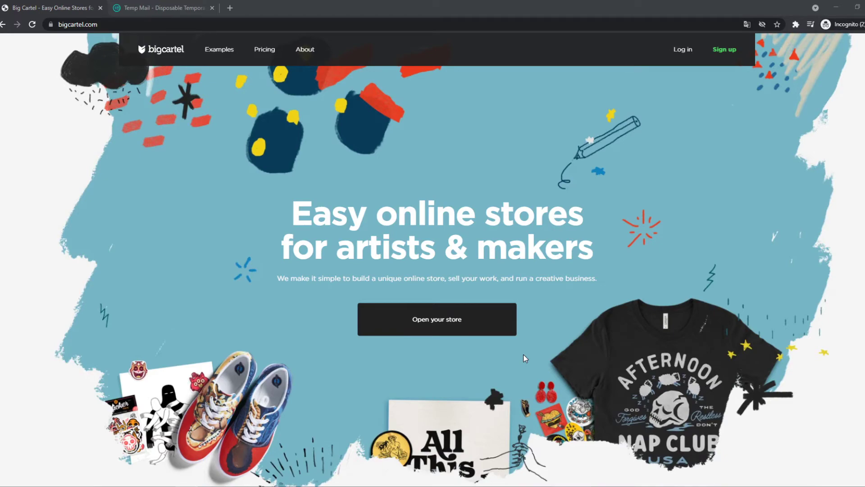
Start opening a store from the Big Cartel homepage to reach the plan overview.
scroll(504, 380, up, 3)
scroll(183, 194, down, 1)
scroll(183, 194, up, 1)
click(437, 321)
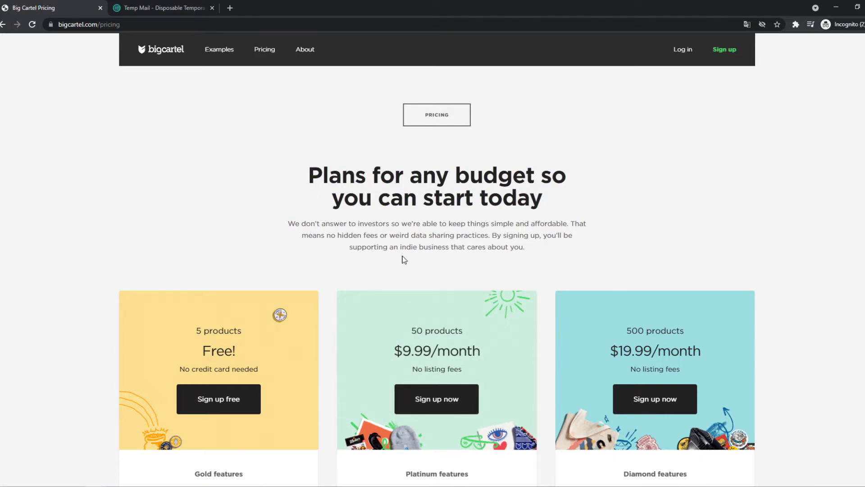
Examine the prices, product limits and features of the Gold, Platinum and Diamond plans.
scroll(331, 236, down, 3)
scroll(331, 235, up, 3)
scroll(323, 234, down, 3)
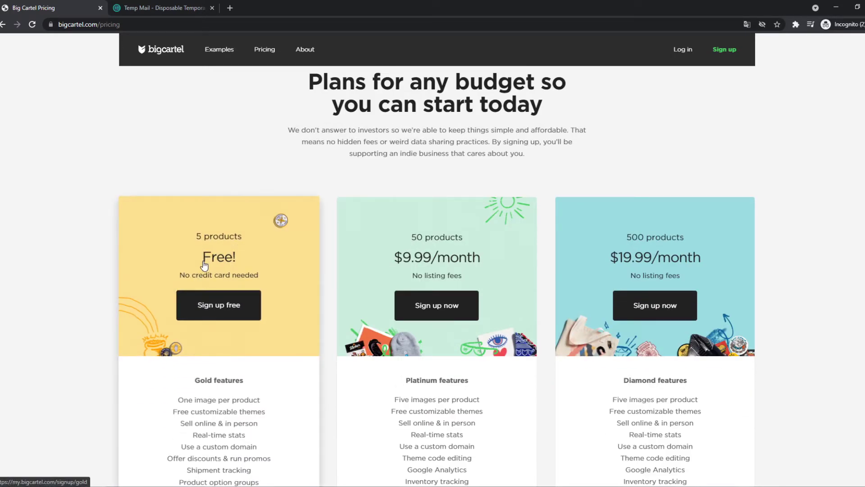
scroll(204, 264, down, 2)
scroll(270, 242, down, 2)
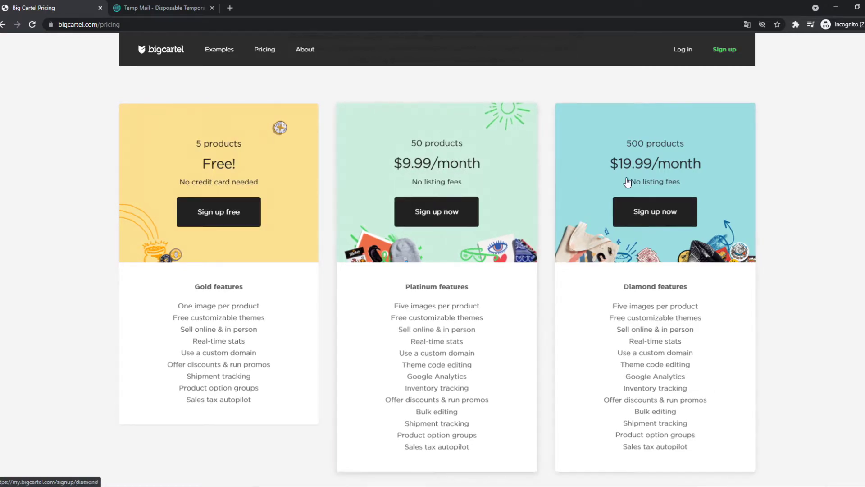
scroll(631, 175, down, 2)
scroll(631, 179, up, 3)
scroll(619, 218, down, 2)
scroll(618, 218, up, 2)
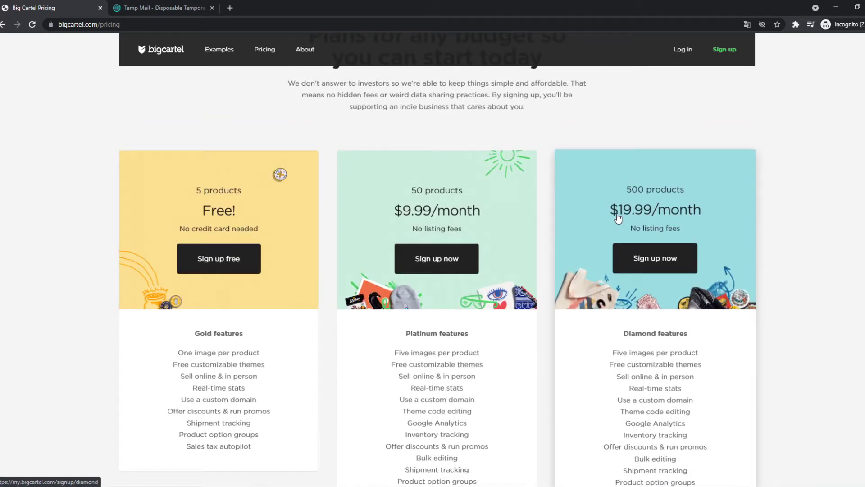
Choose the free Gold plan and submit the completed sign-up form.
scroll(618, 218, up, 1)
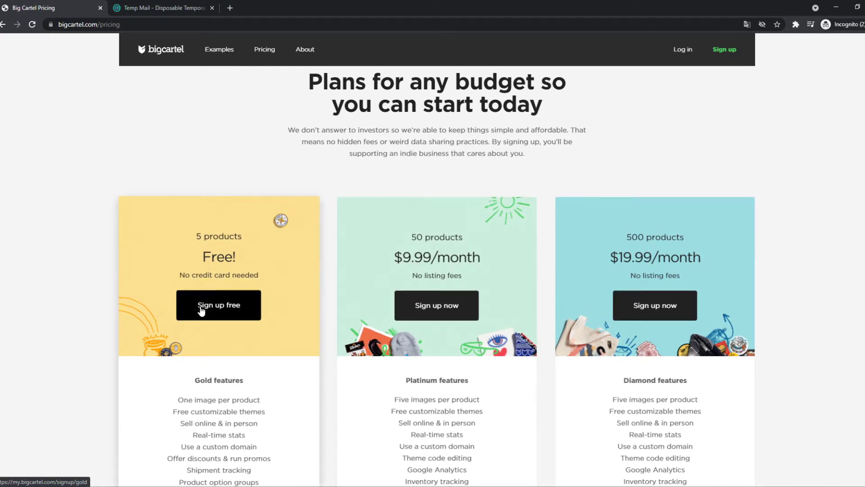
click(216, 316)
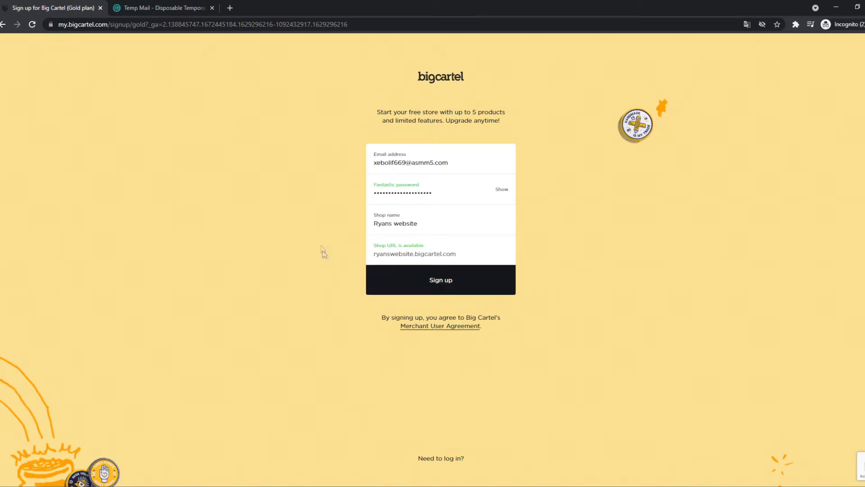
click(429, 291)
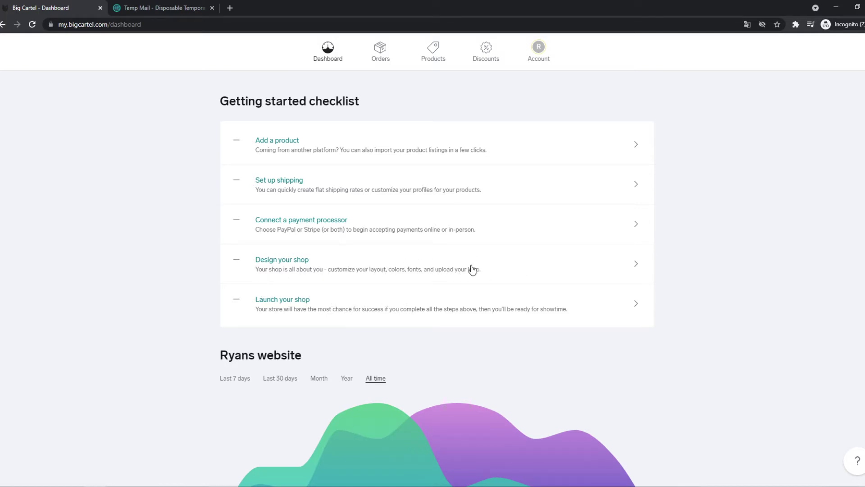
Start a new product listing from the getting started checklist.
scroll(434, 287, down, 1)
scroll(334, 290, up, 1)
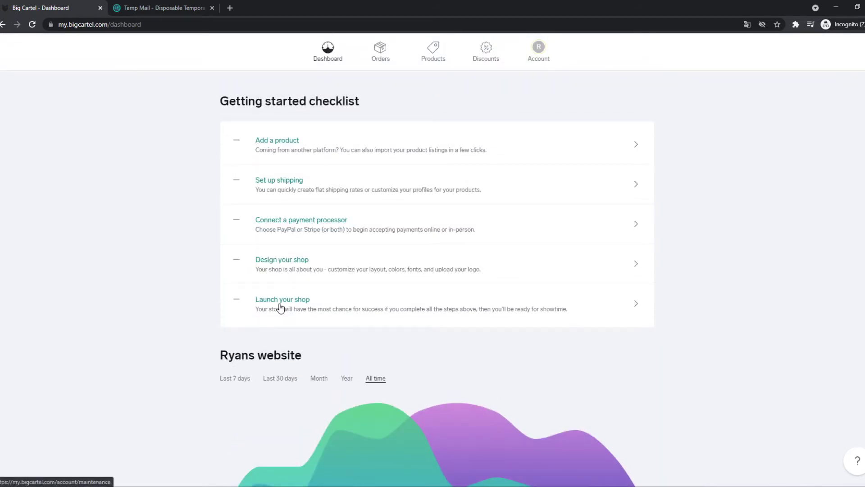
scroll(293, 302, down, 1)
scroll(325, 352, up, 1)
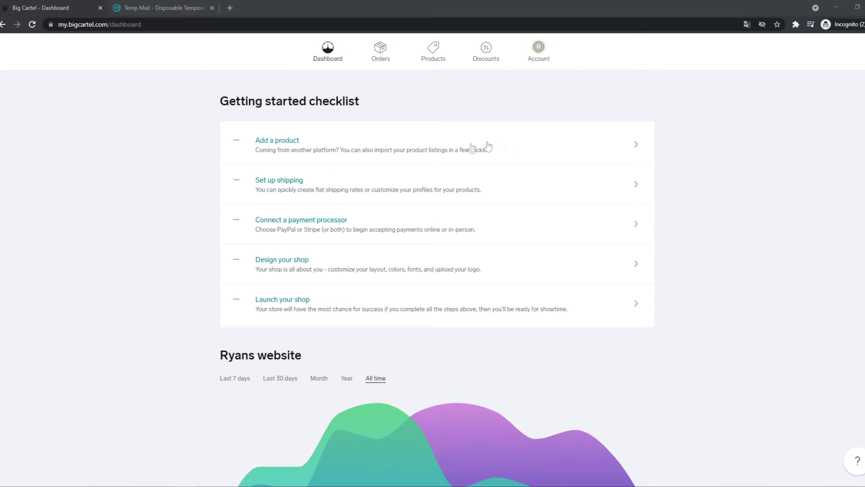
click(282, 140)
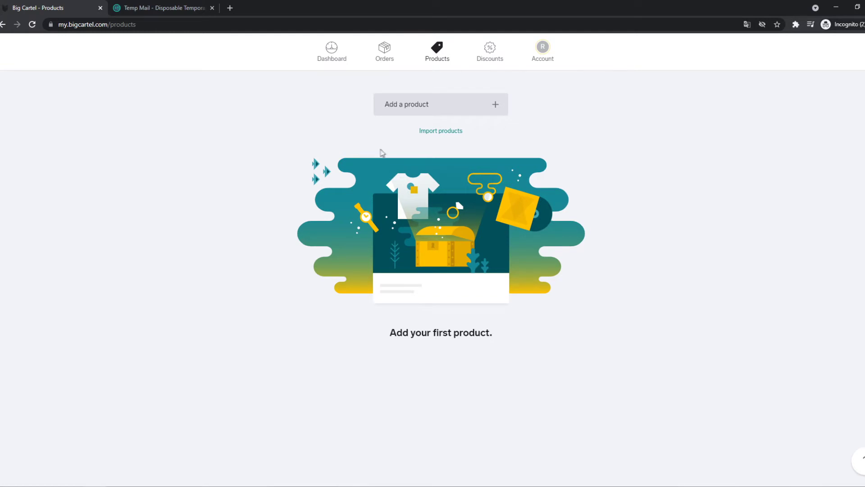
click(433, 107)
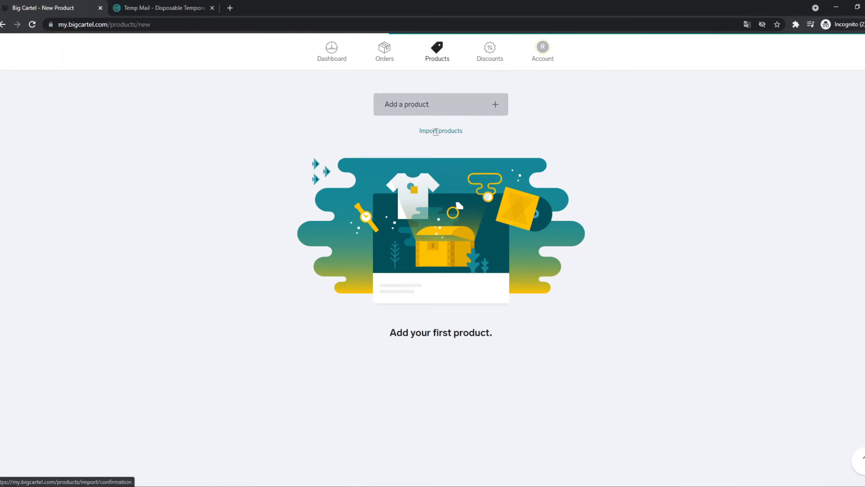
Name the product "Red T-Shirt" and enter the description "this t shirt is red".
click(432, 143)
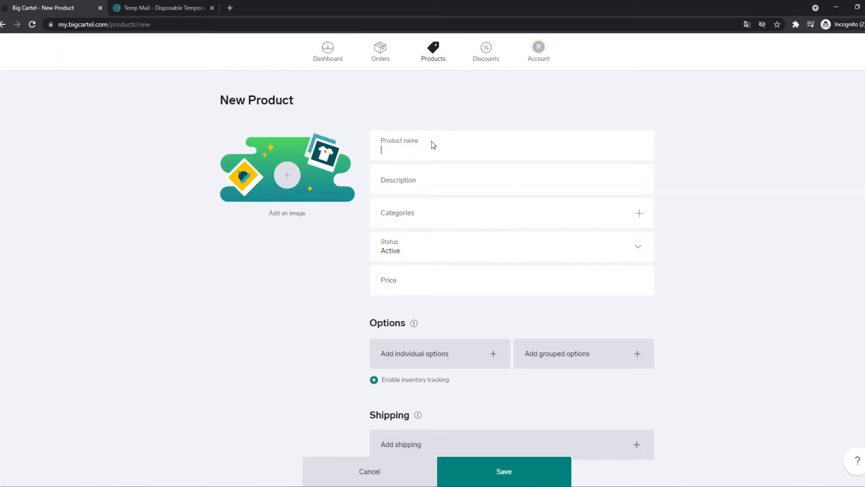
text(Red T-shirt)
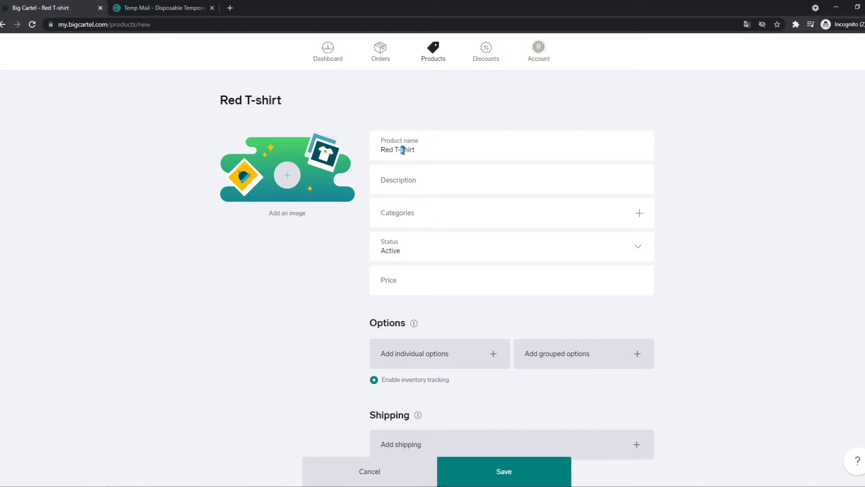
text(S)
click(410, 180)
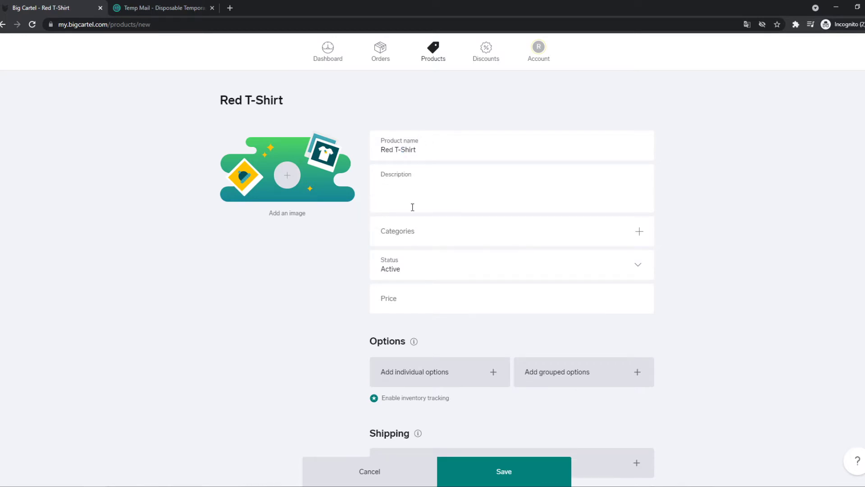
text(this t shirt is red)
Create a product category named T-Shirt, save it and assign it to the product.
scroll(473, 239, down, 1)
click(636, 186)
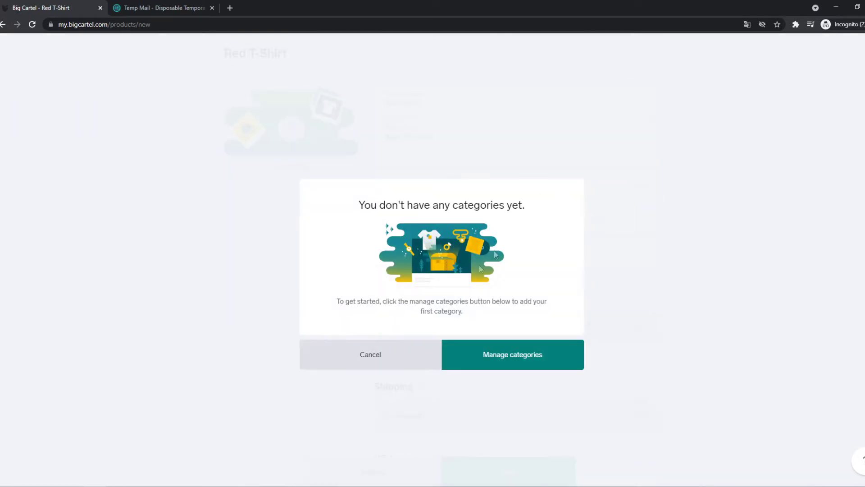
click(538, 351)
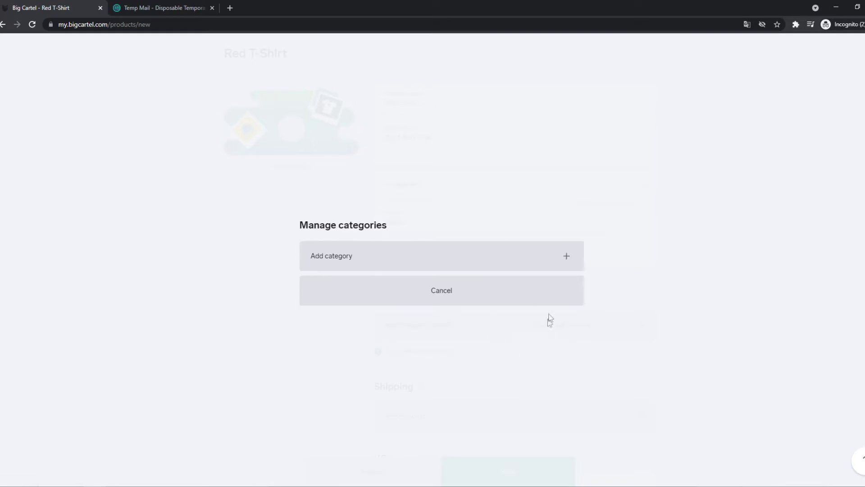
click(351, 256)
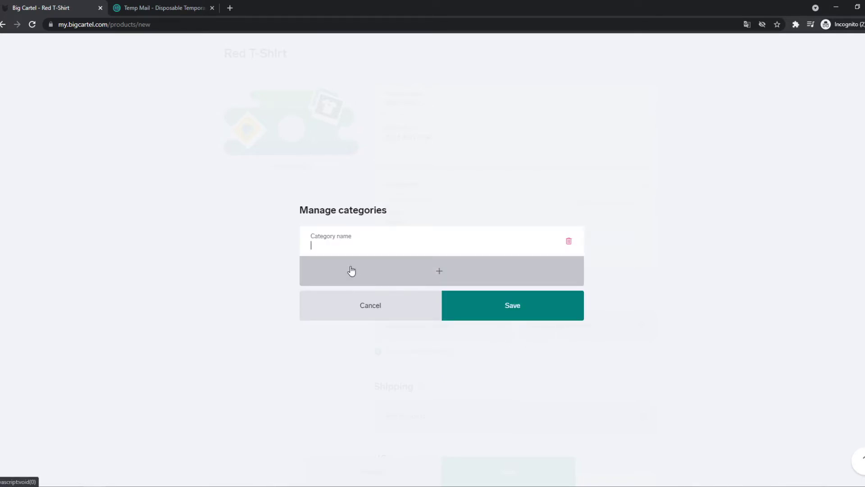
text(T-A)
click(487, 304)
click(406, 301)
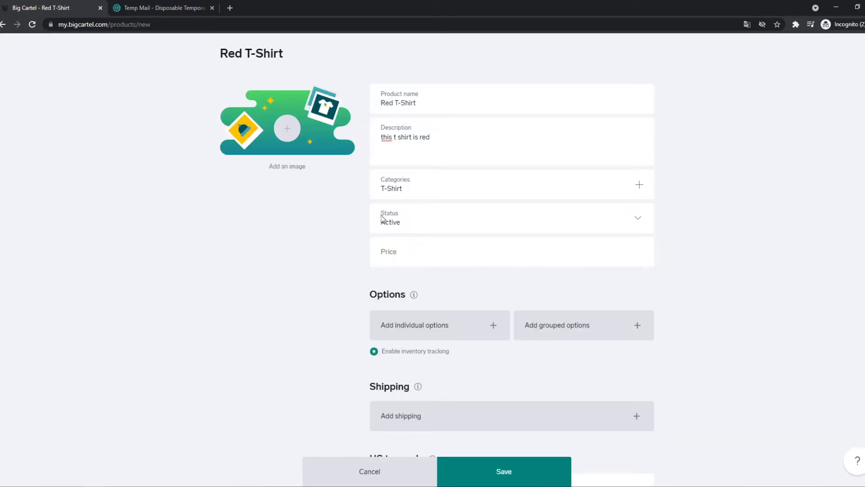
Keep the product's status as Active and set its price to €19.99.
click(402, 223)
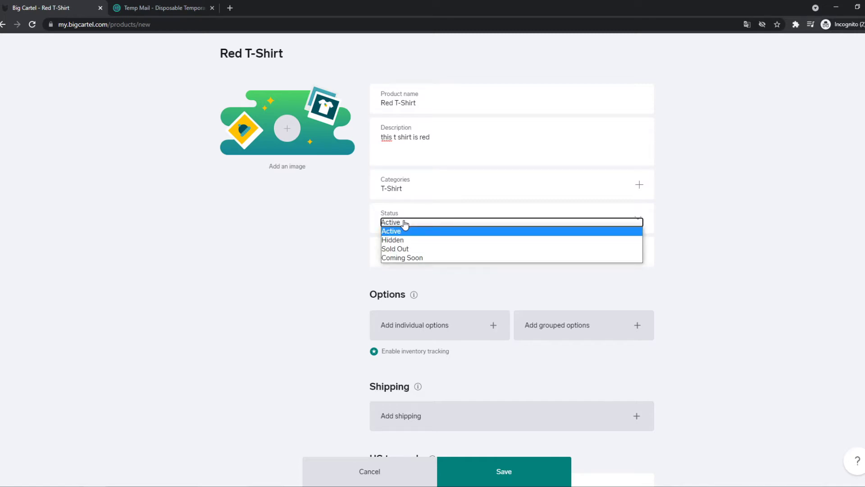
click(391, 230)
click(399, 252)
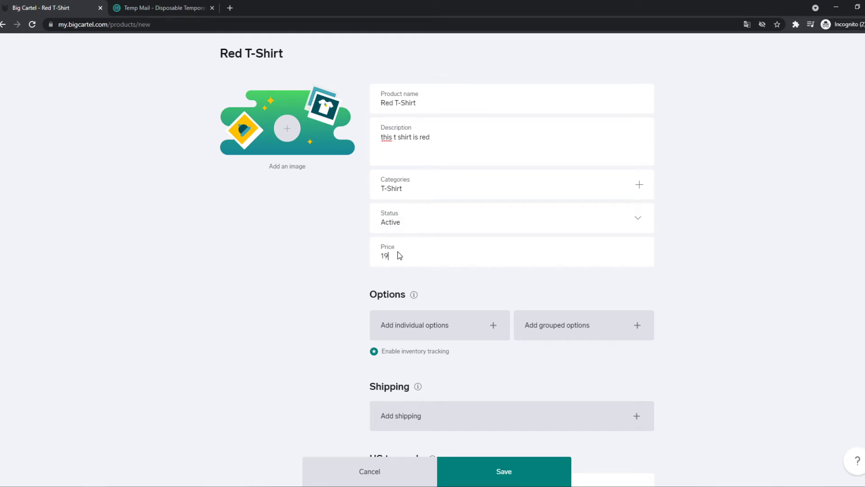
click(322, 285)
scroll(323, 286, down, 1)
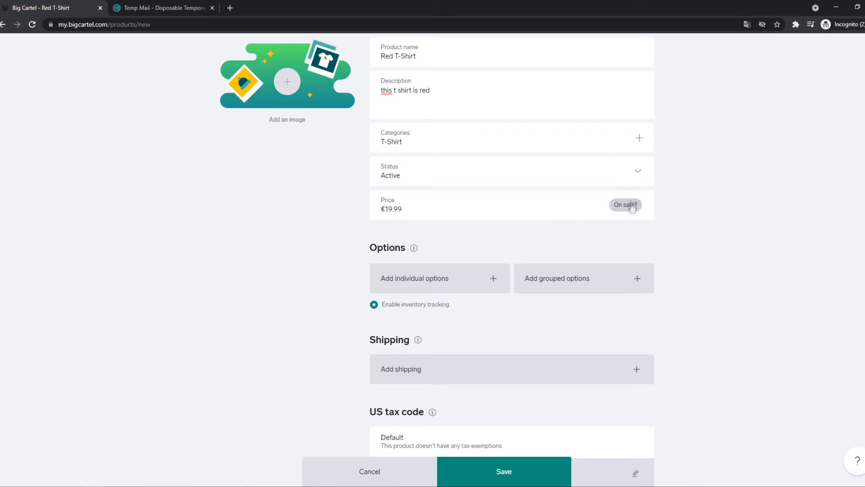
click(629, 206)
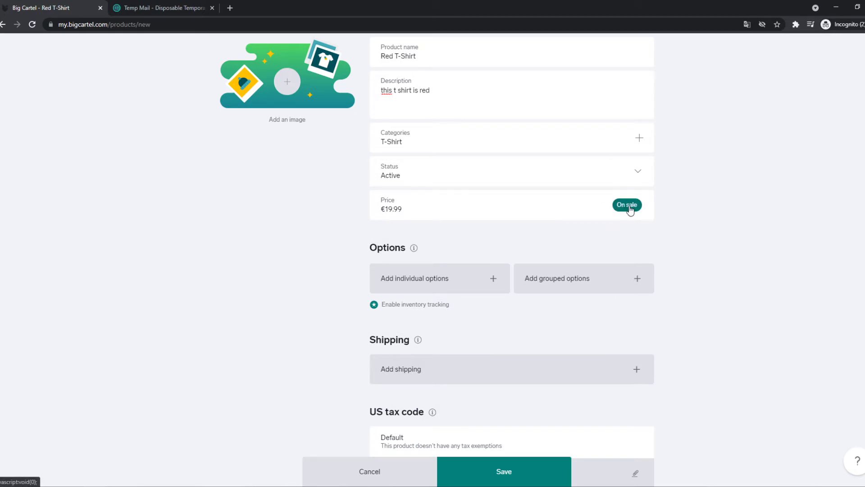
scroll(618, 212, down, 1)
scroll(618, 212, up, 1)
click(624, 209)
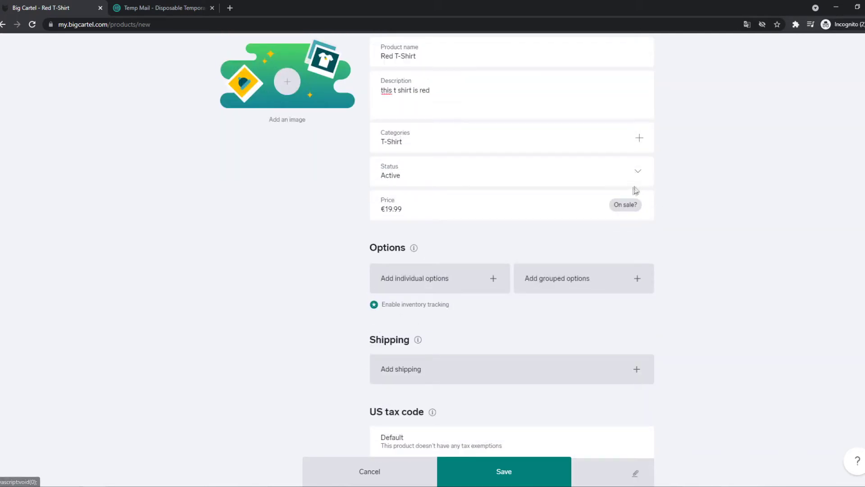
Add two blank individual option rows to the product.
click(414, 248)
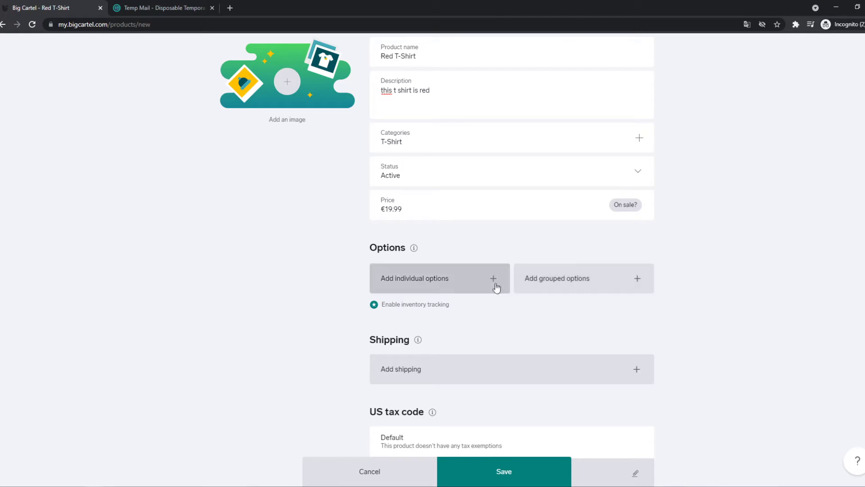
click(496, 281)
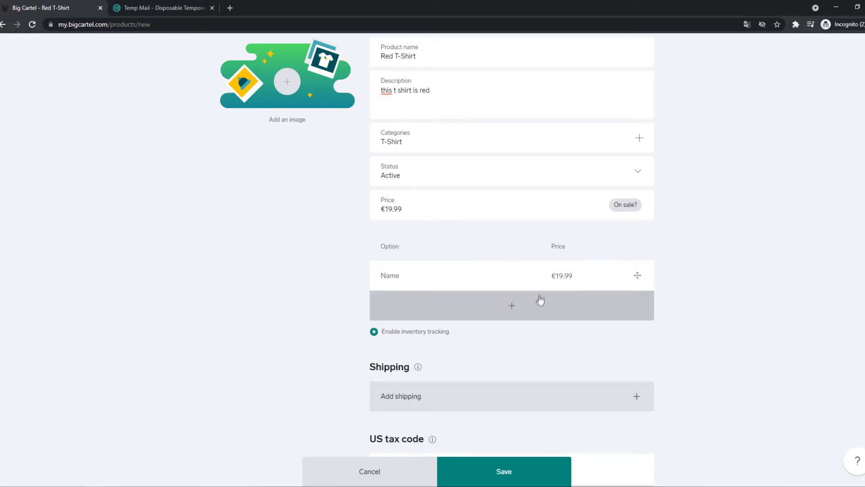
click(515, 309)
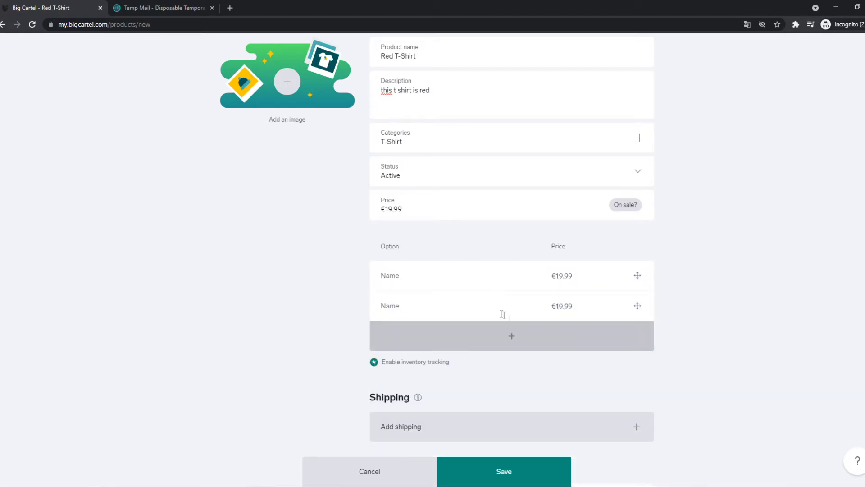
mouse_move(637, 305)
mouse_down()
mouse_move(604, 301)
mouse_move(641, 305)
mouse_move(624, 311)
mouse_up()
Add shipping to the Netherlands for the product, with a rate of €5.00 when shipped alone.
scroll(400, 284, down, 2)
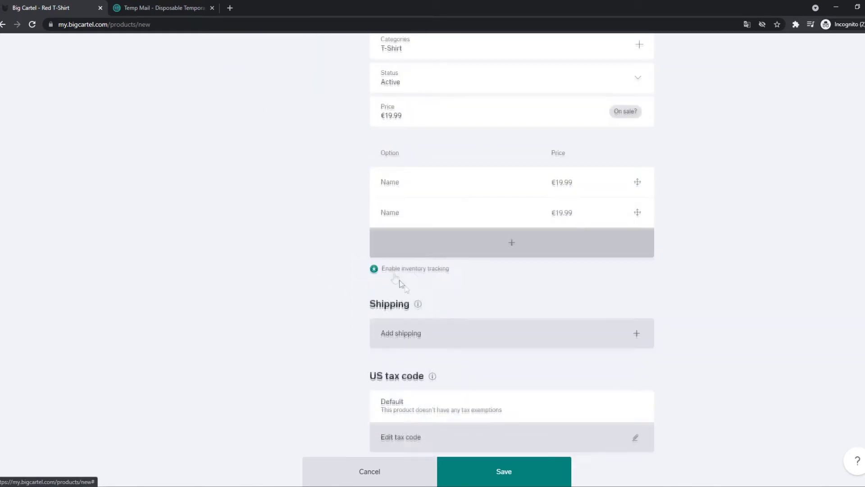
scroll(400, 278, down, 2)
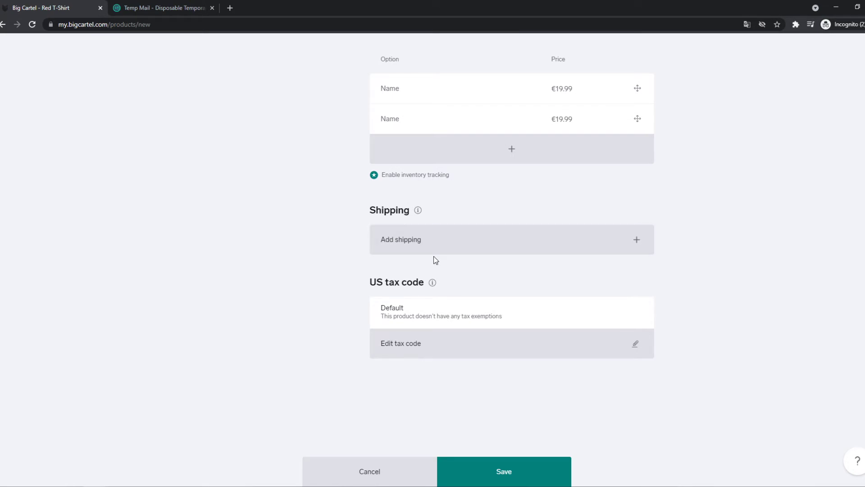
click(429, 245)
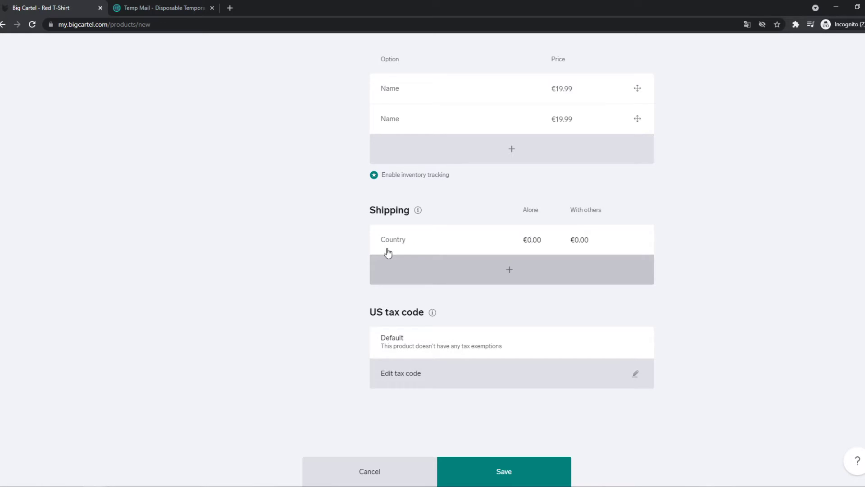
click(399, 241)
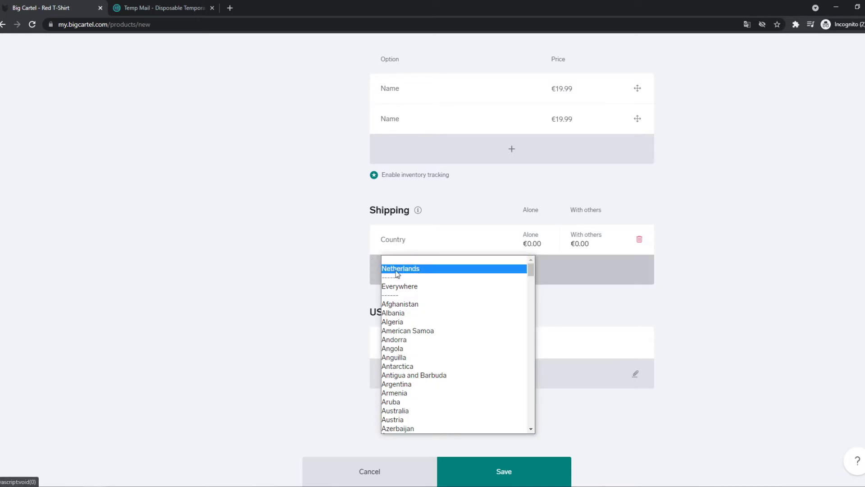
click(401, 269)
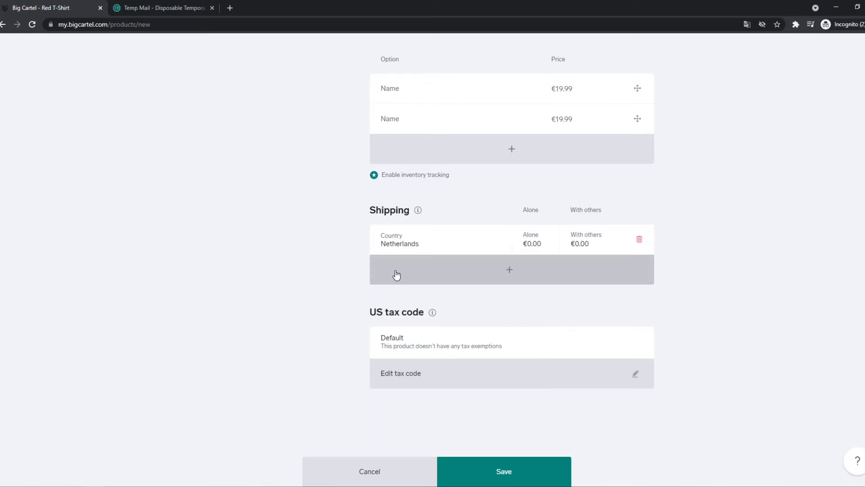
click(533, 243)
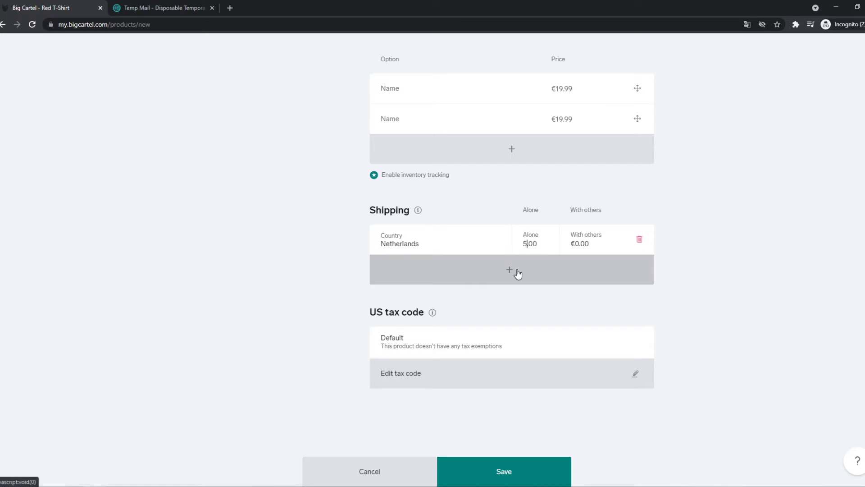
click(319, 249)
Add Brazil as a second shipping country for the product.
click(411, 281)
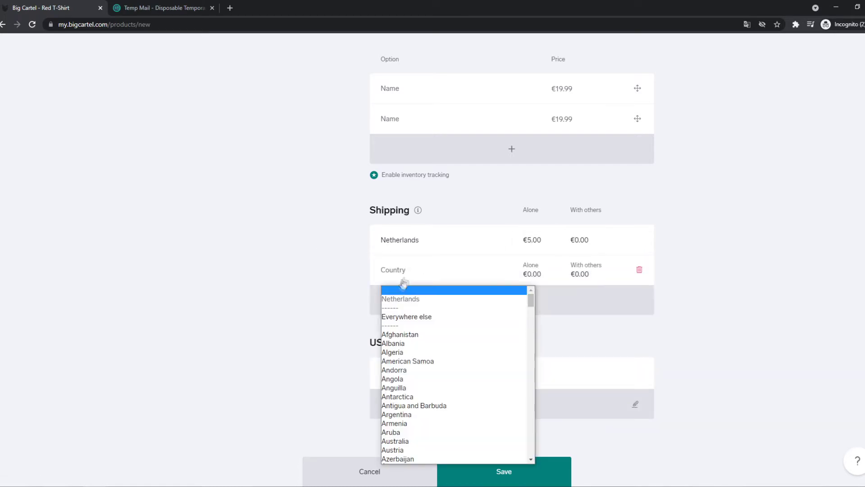
scroll(410, 372, down, 4)
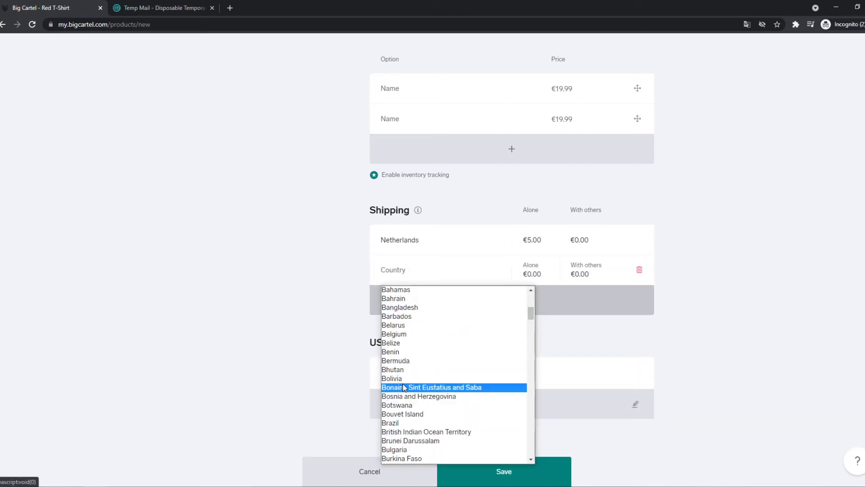
scroll(405, 395, down, 4)
click(395, 331)
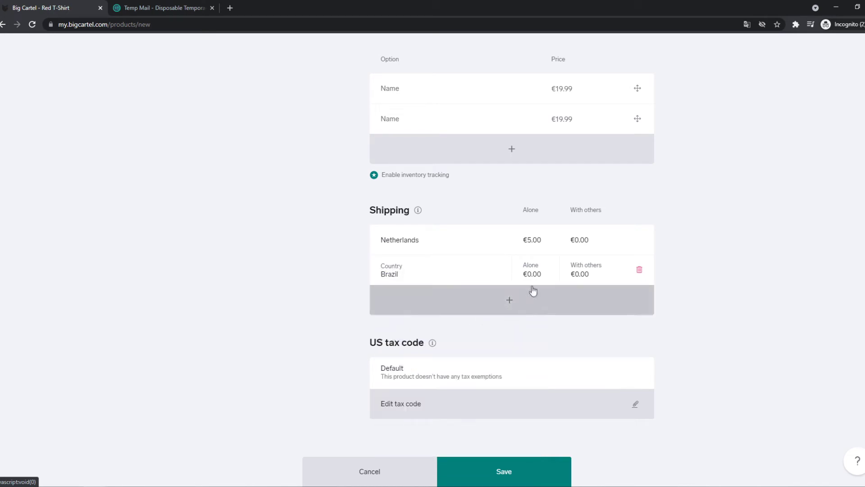
Set the shipped-alone rate for Brazil to €10.00, save the new product, and dismiss the notice.
click(531, 274)
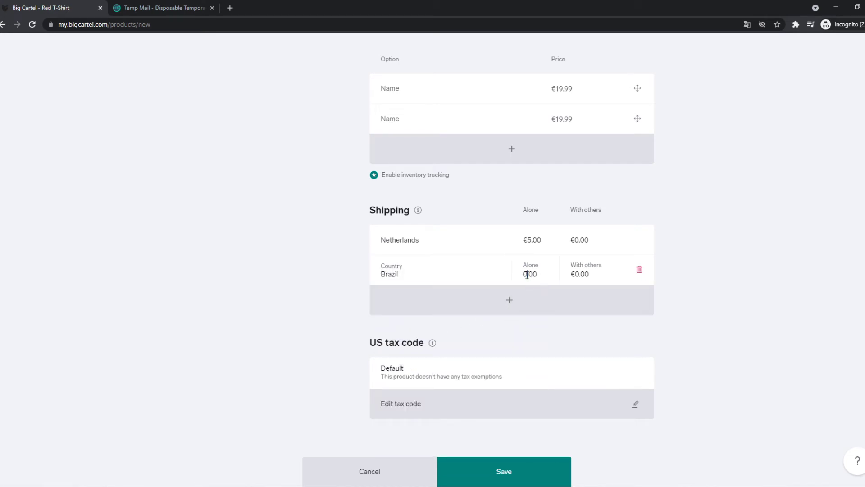
click(333, 263)
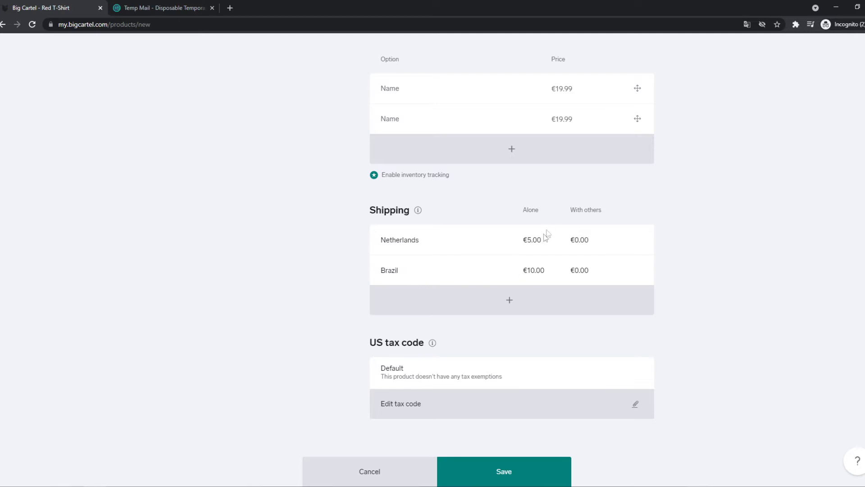
scroll(592, 282, up, 2)
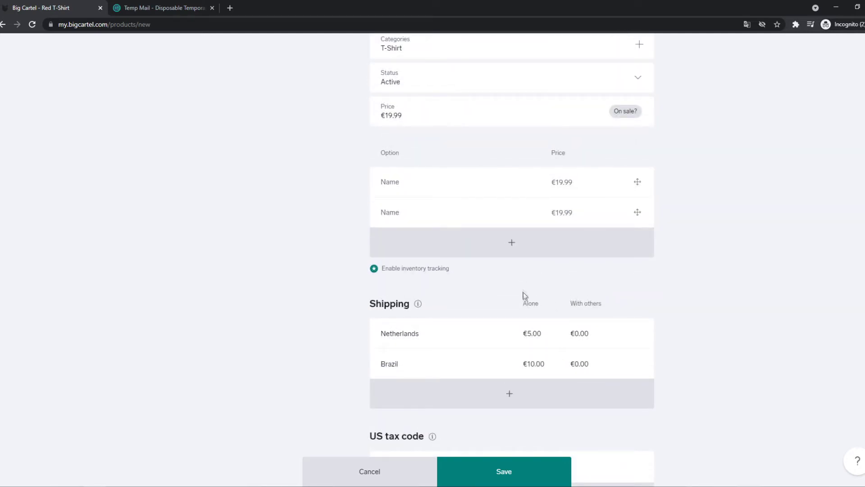
scroll(485, 284, down, 3)
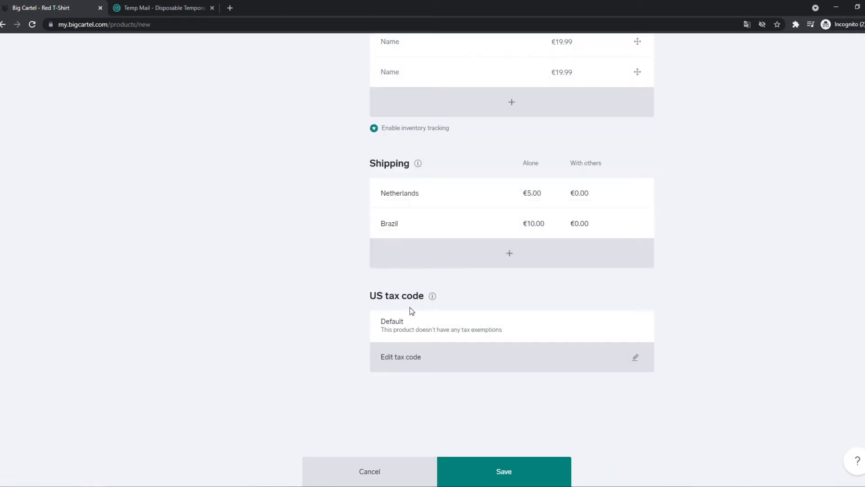
scroll(414, 356, down, 2)
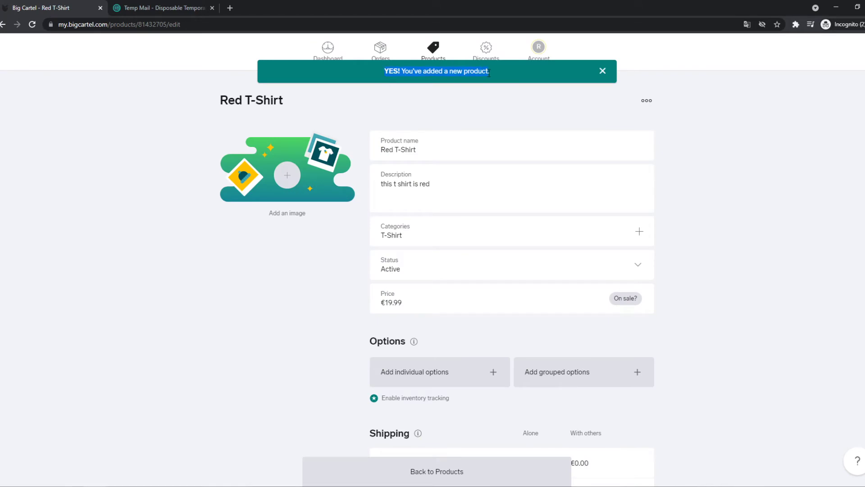
click(603, 72)
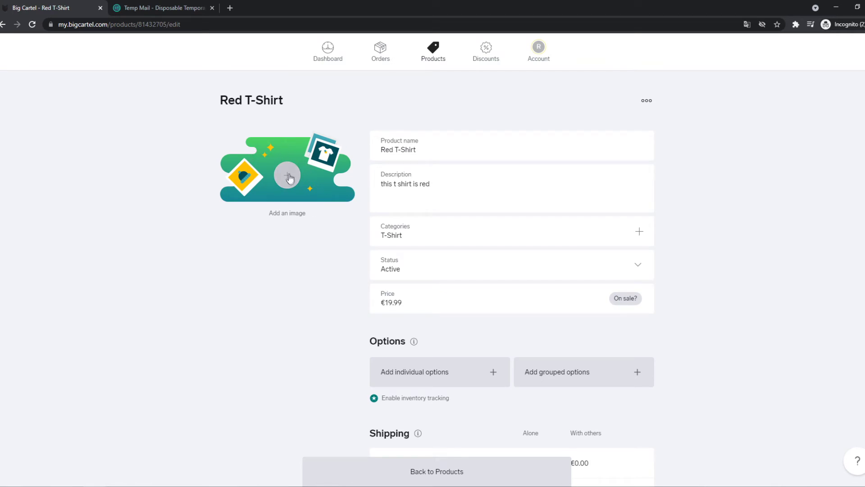
Add the image 1__5_-removebg-preview from Downloads to the Red T-Shirt product and save the update.
click(289, 177)
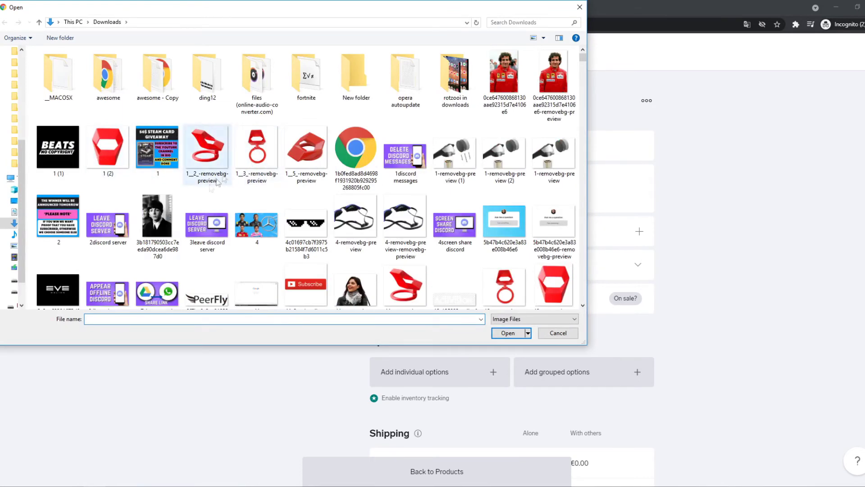
double_click(297, 158)
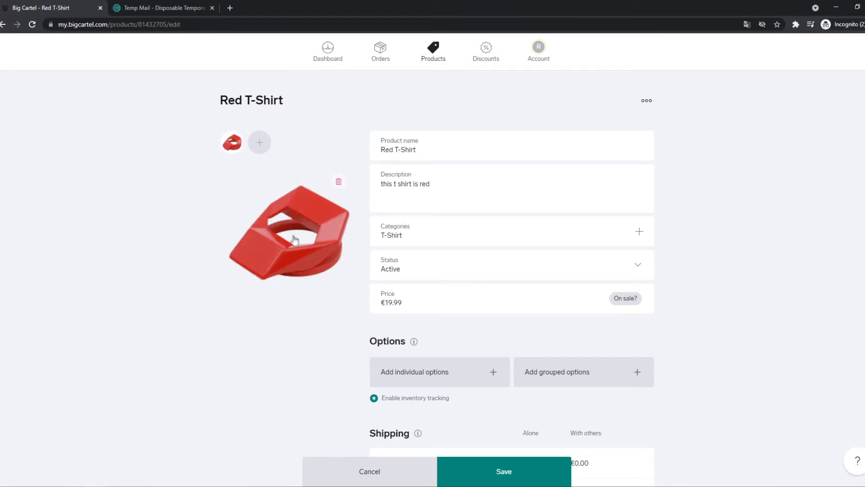
key(ctrl+s)
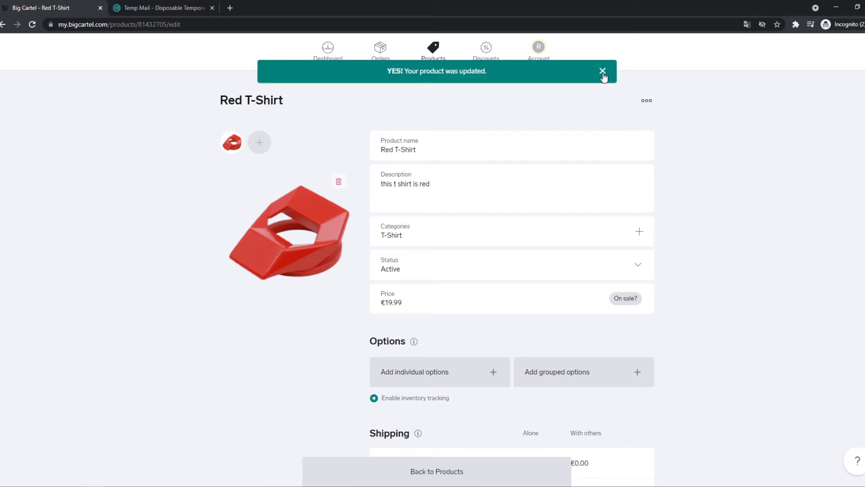
click(603, 71)
Start default shipping rates from the getting started checklist, choosing Home country - Netherlands as the zone.
click(329, 59)
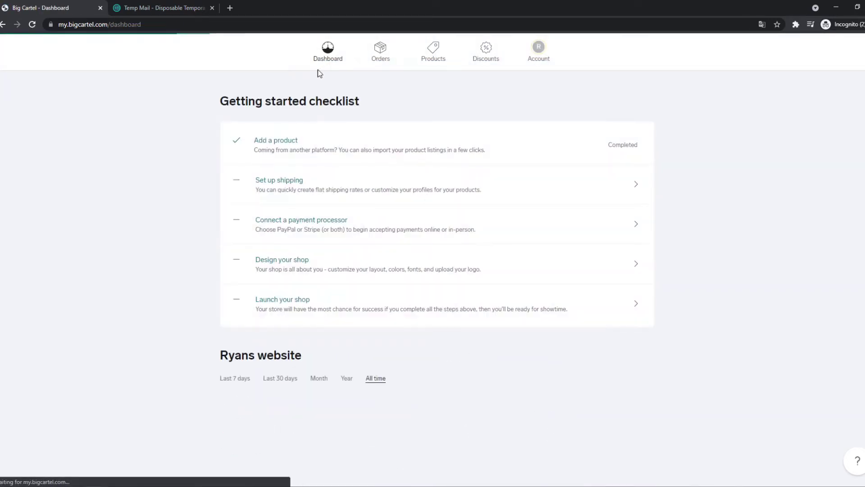
click(334, 182)
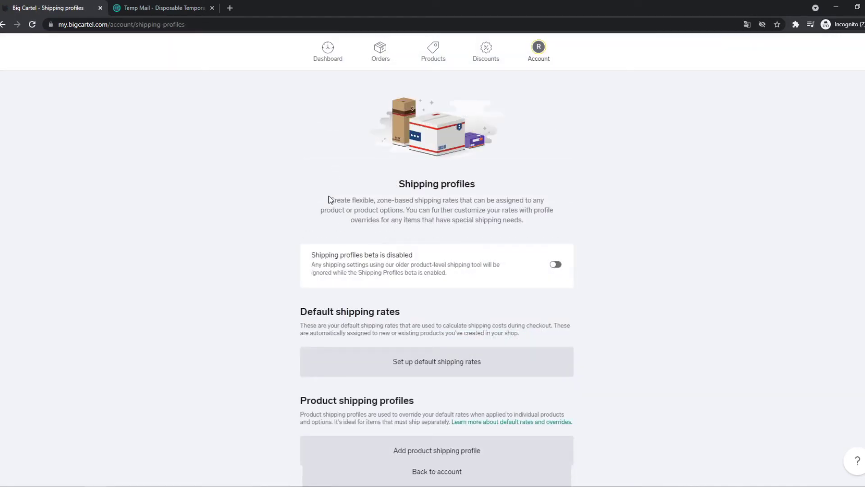
scroll(337, 263, down, 2)
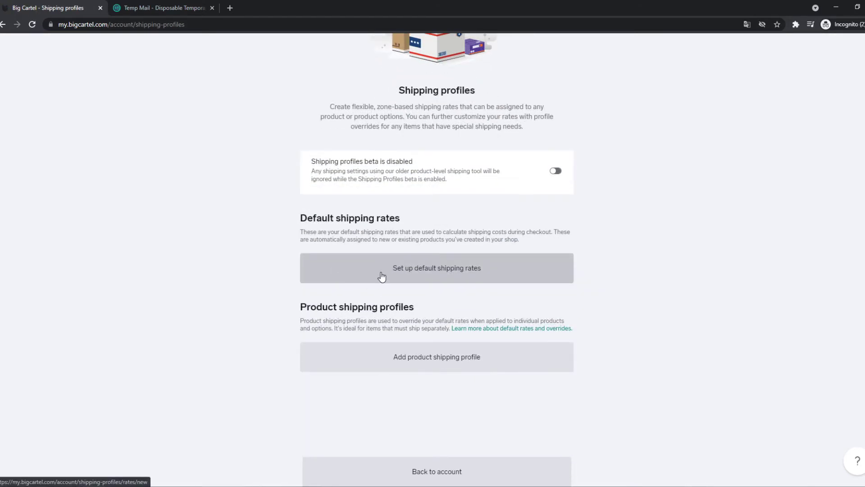
click(382, 276)
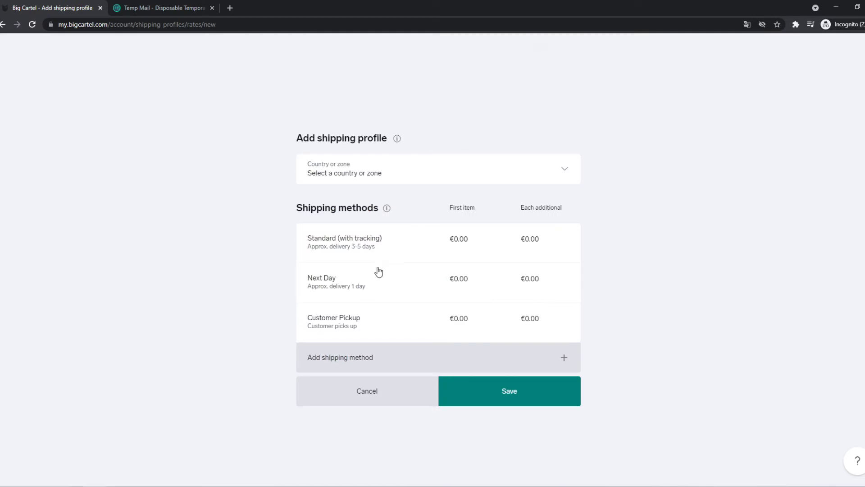
click(355, 175)
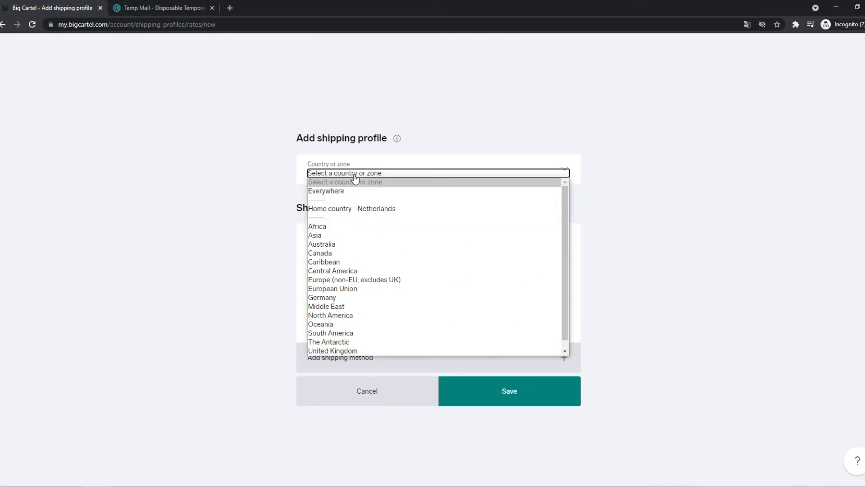
click(343, 208)
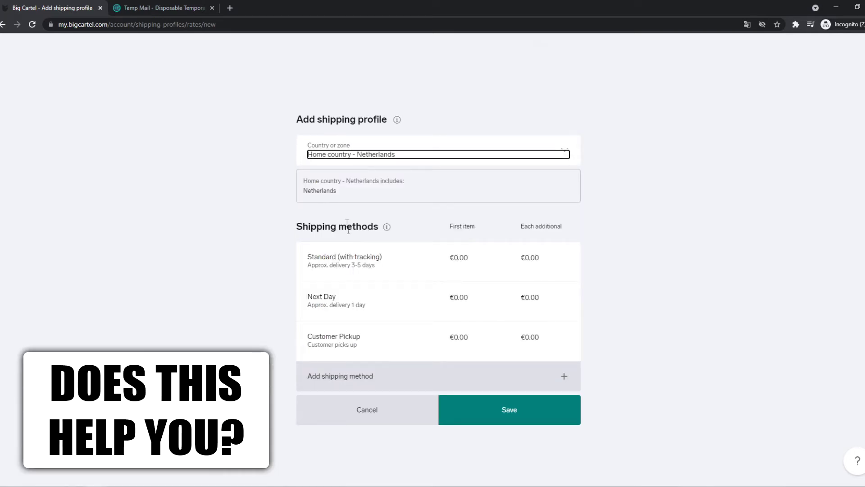
Change the Standard (with tracking) shipping method's description to "Approx. delivery 2-3 days".
click(447, 264)
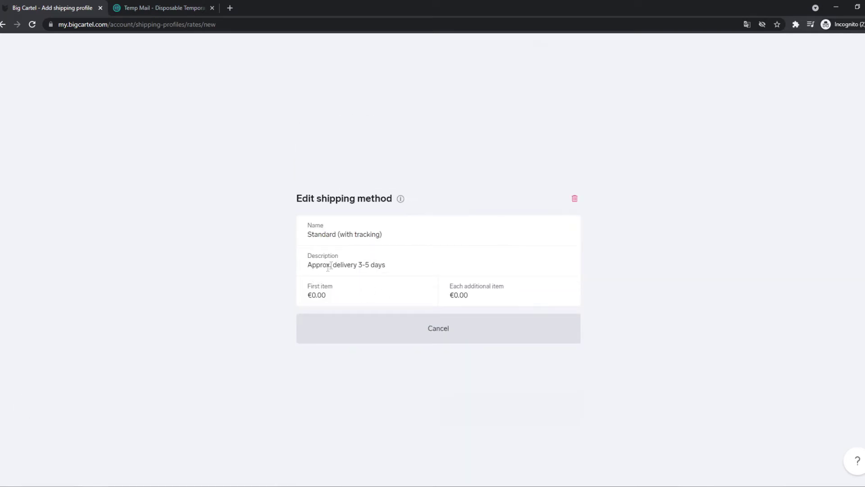
click(360, 265)
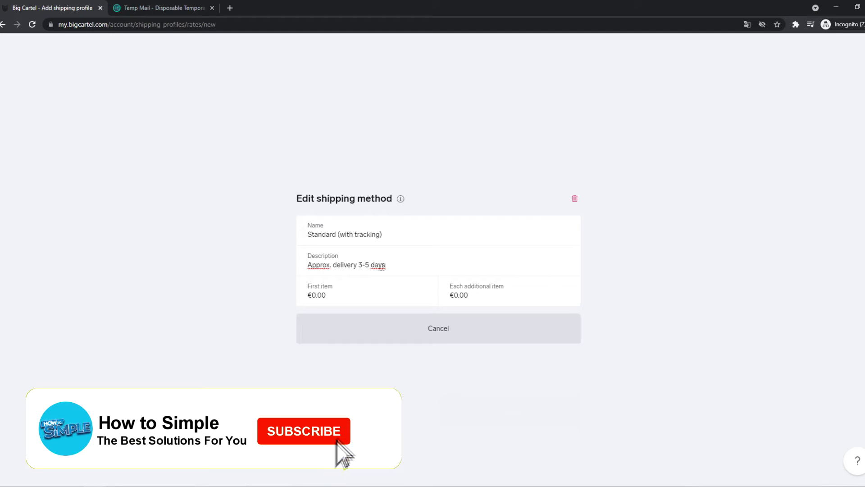
drag(385, 265, 361, 266)
click(372, 265)
double_click(360, 265)
text(2)
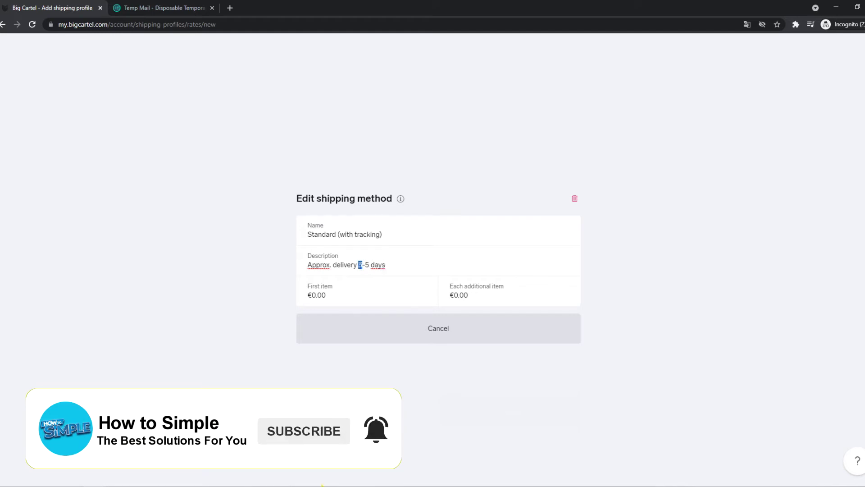
double_click(367, 265)
text(3)
Set the Standard method's rates to €5.00 for the first item and €2.00 for each additional item, and finish editing it.
click(340, 234)
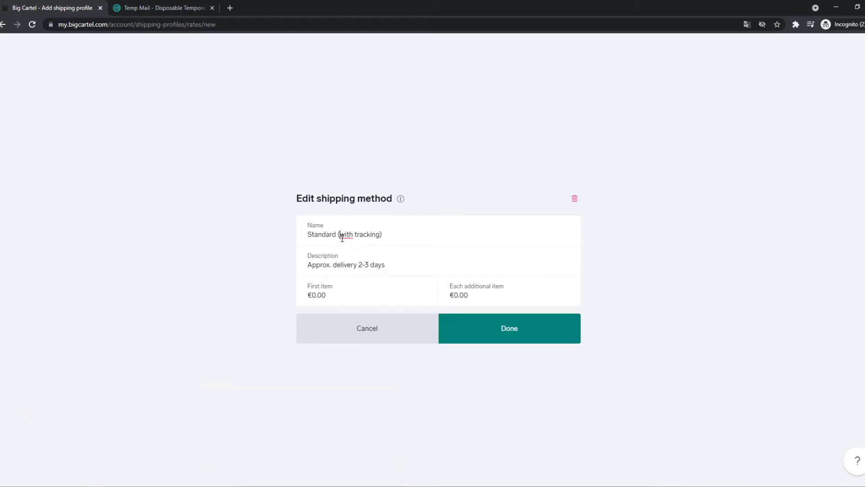
drag(315, 235, 379, 247)
click(330, 293)
text(2)
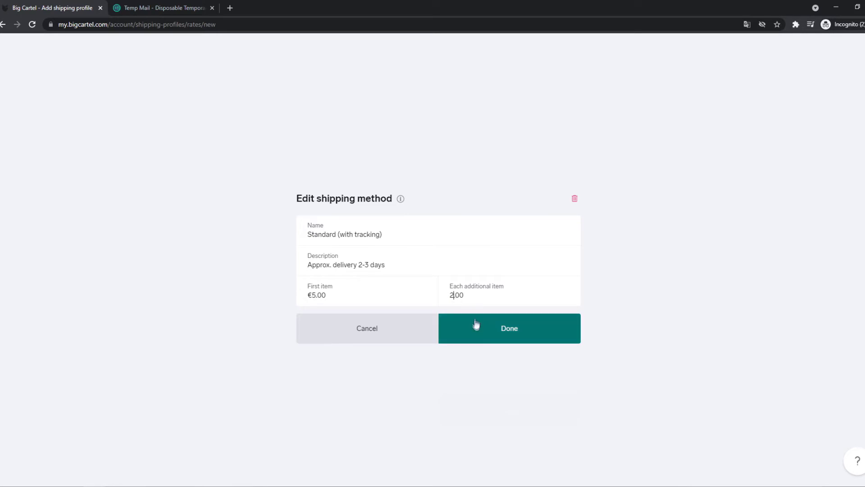
click(476, 325)
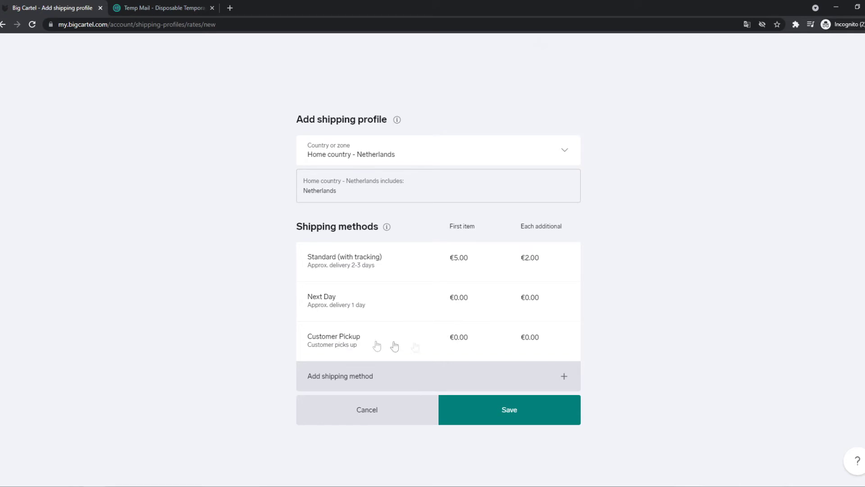
Delete the Next Day and Customer Pickup shipping methods from the Netherlands profile.
click(363, 308)
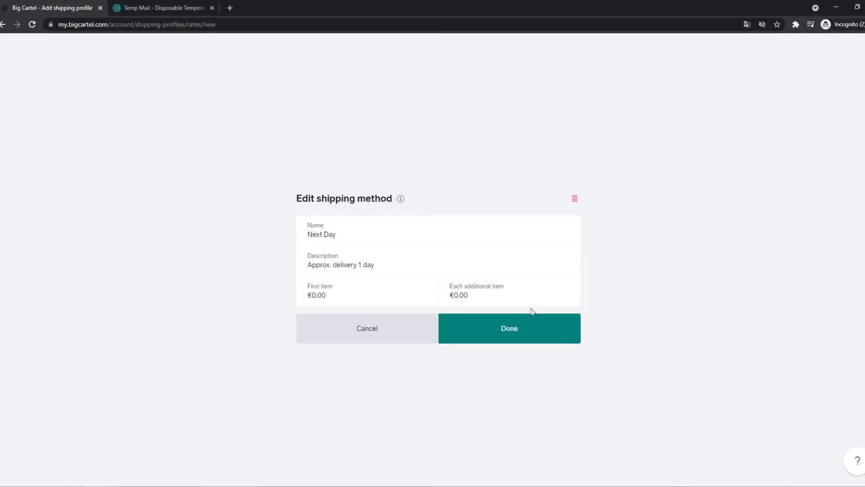
click(573, 198)
click(482, 332)
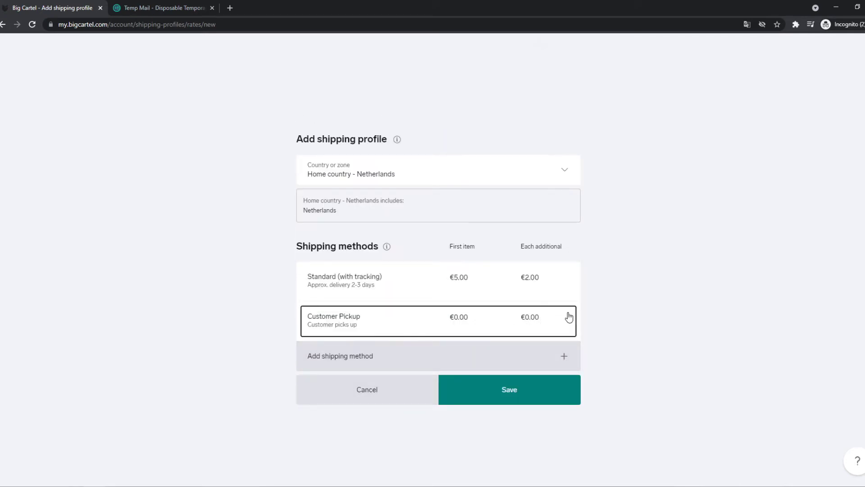
click(566, 317)
click(576, 199)
click(481, 324)
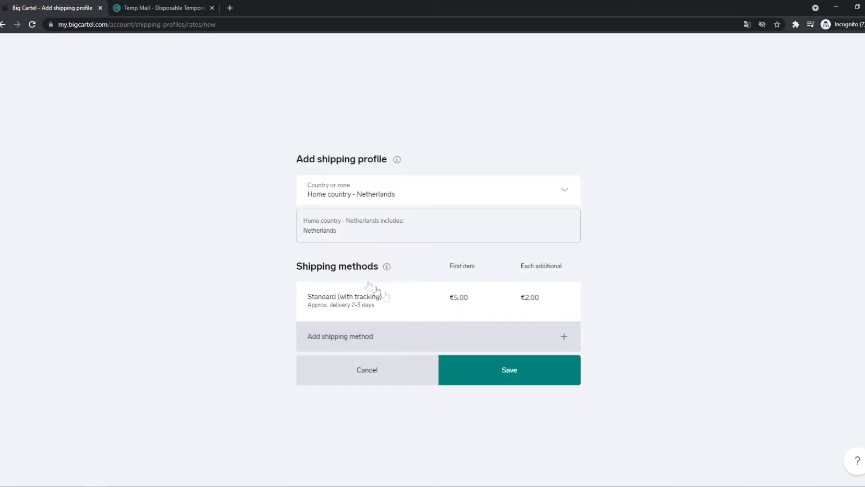
Add a shipping method named shipping2 at €10.00 for the first item and €5.00 for each additional one, and save the profile.
click(561, 342)
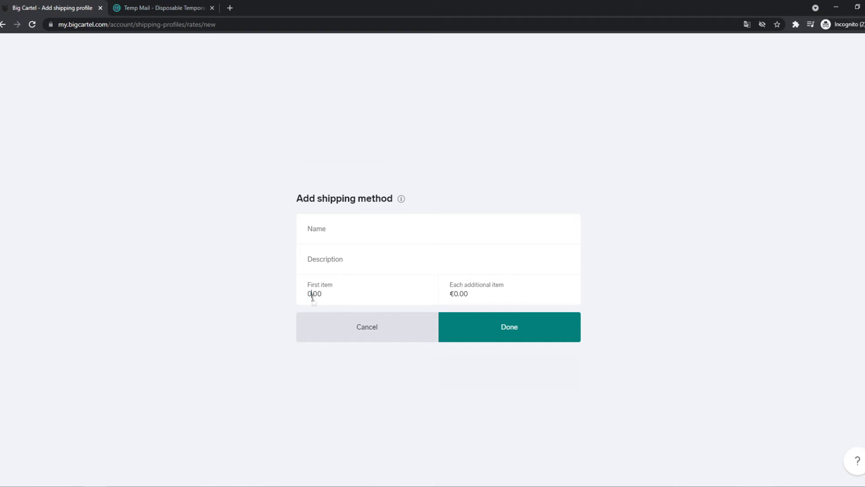
click(455, 295)
click(474, 331)
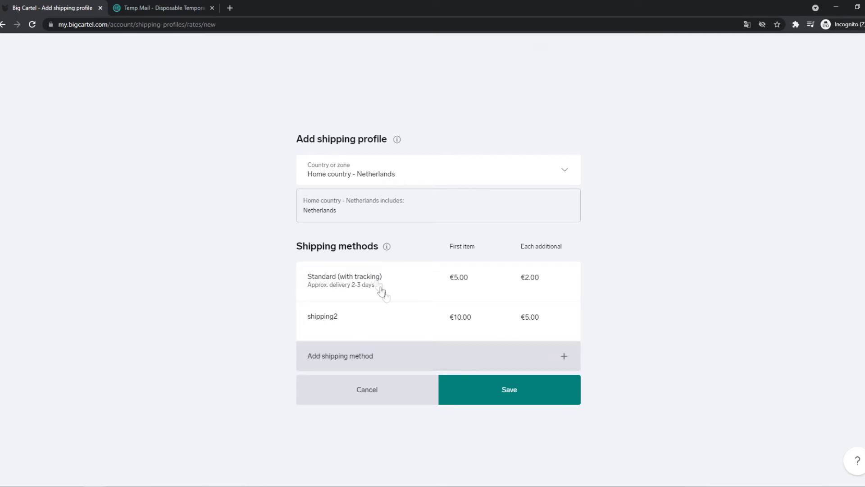
click(487, 394)
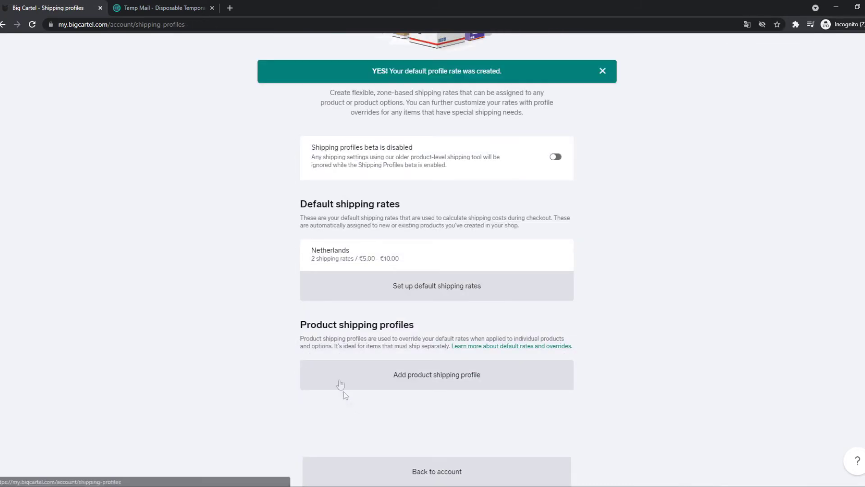
Return to the dashboard and open the payment processor setup from the getting started checklist.
scroll(277, 244, down, 1)
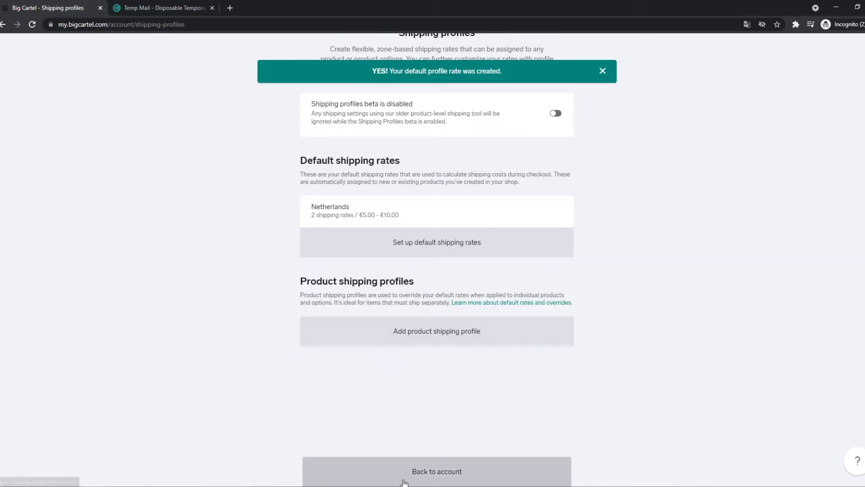
click(404, 481)
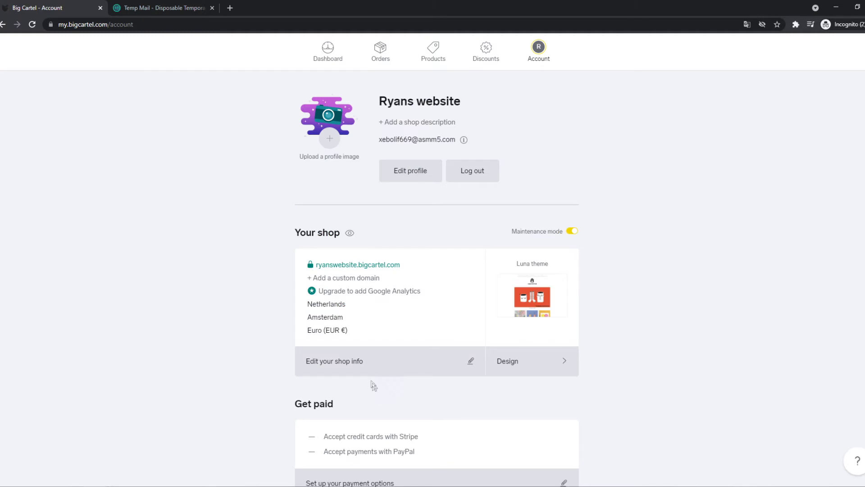
click(328, 53)
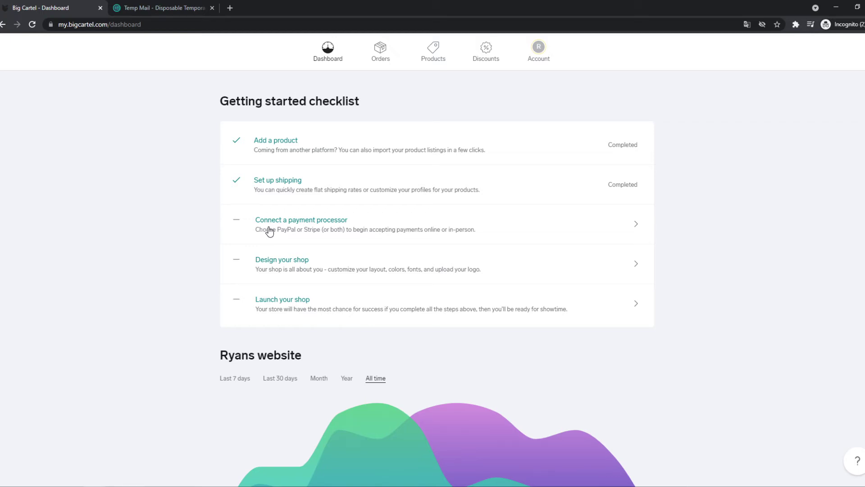
click(269, 231)
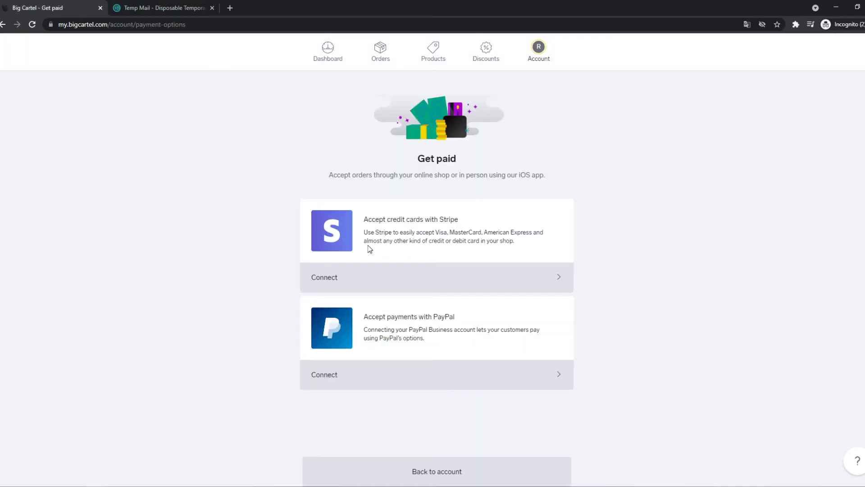
Examine the payment options and the Stripe connection form, and return to the account overview without connecting.
drag(363, 219, 485, 293)
click(386, 320)
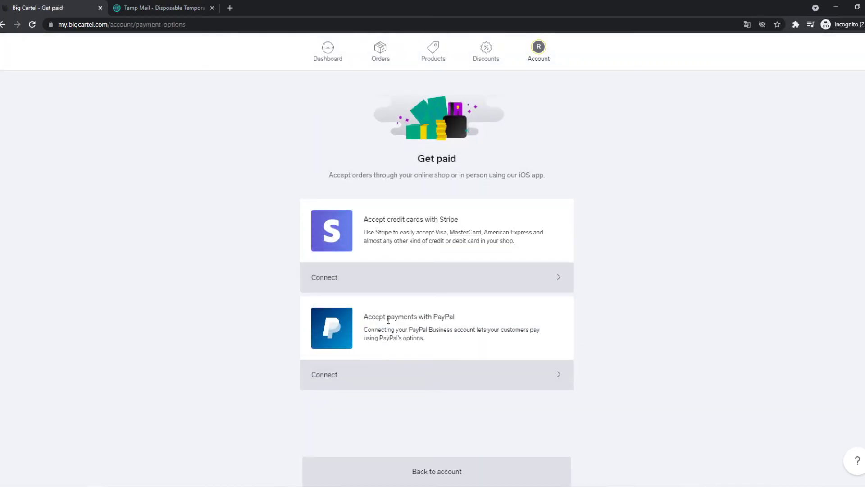
click(368, 285)
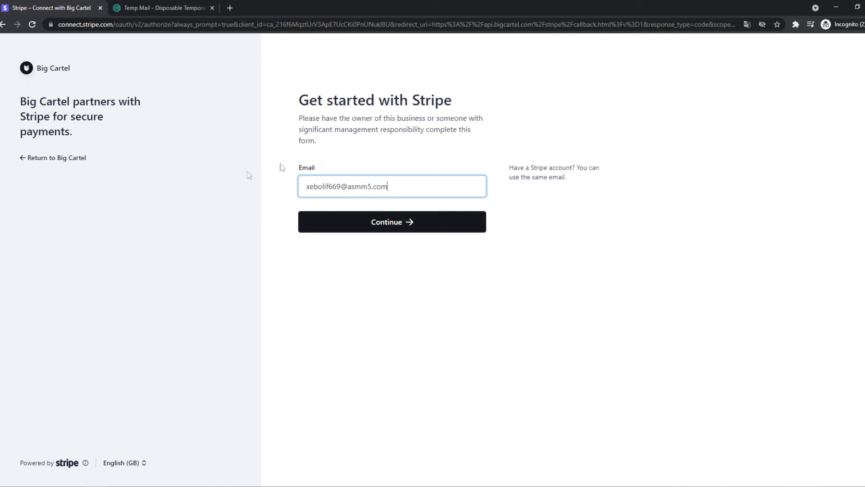
click(46, 162)
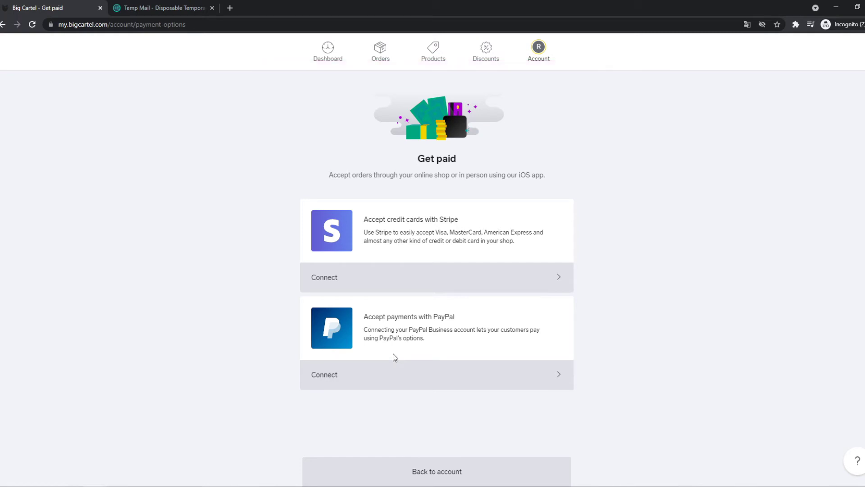
click(412, 470)
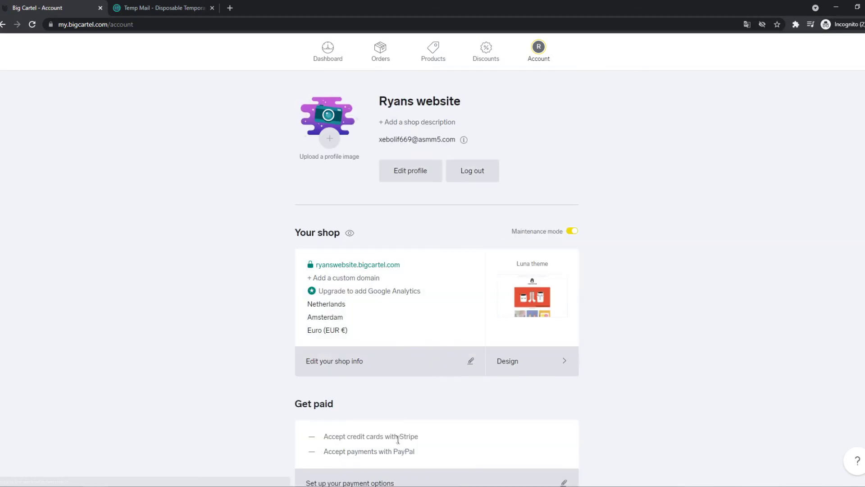
Return to the dashboard, open the shop design task from the getting started checklist, and look over the home page preview.
click(305, 54)
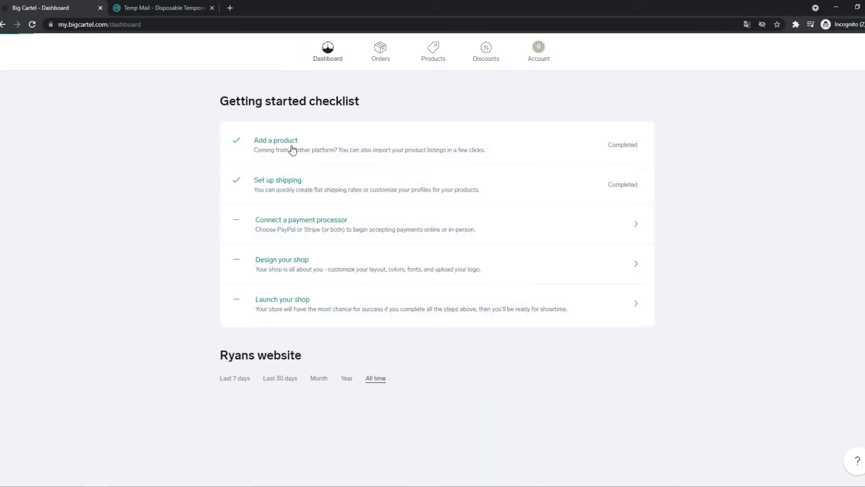
click(265, 261)
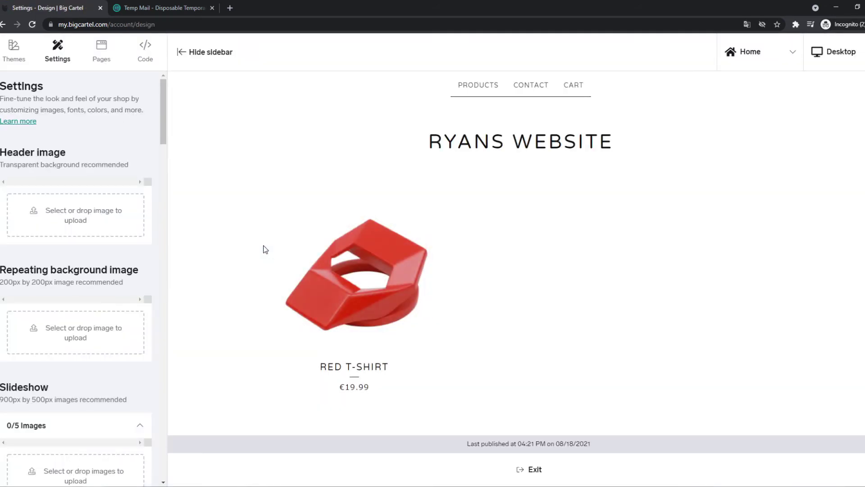
scroll(324, 266, down, 2)
scroll(331, 280, up, 2)
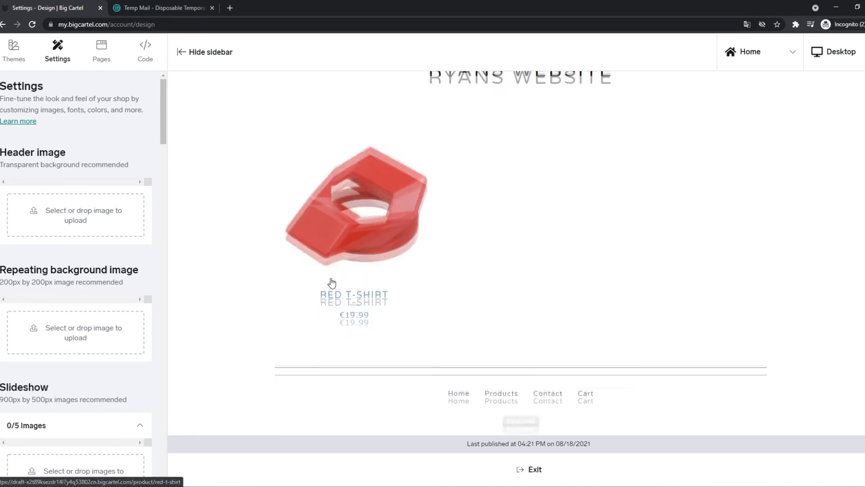
scroll(331, 281, down, 2)
scroll(318, 260, up, 2)
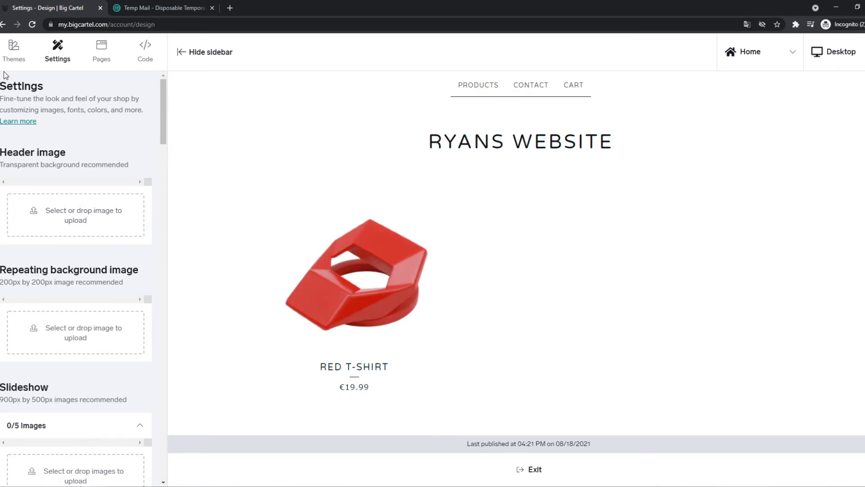
Browse the available themes, apply the Snacks theme to the shop, and check the home page preview.
click(13, 50)
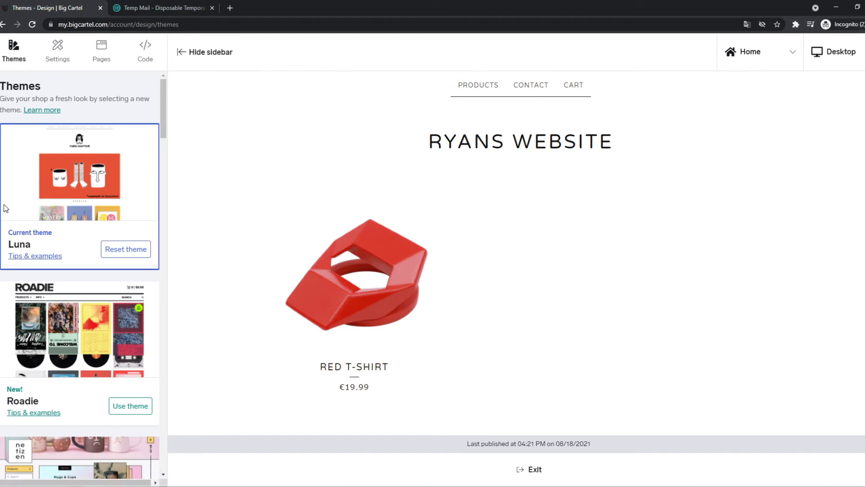
scroll(34, 199, down, 2)
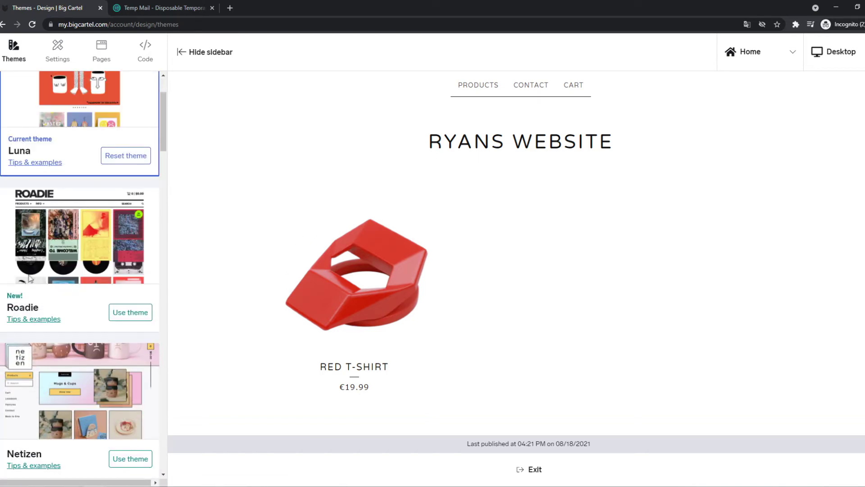
scroll(110, 251, down, 8)
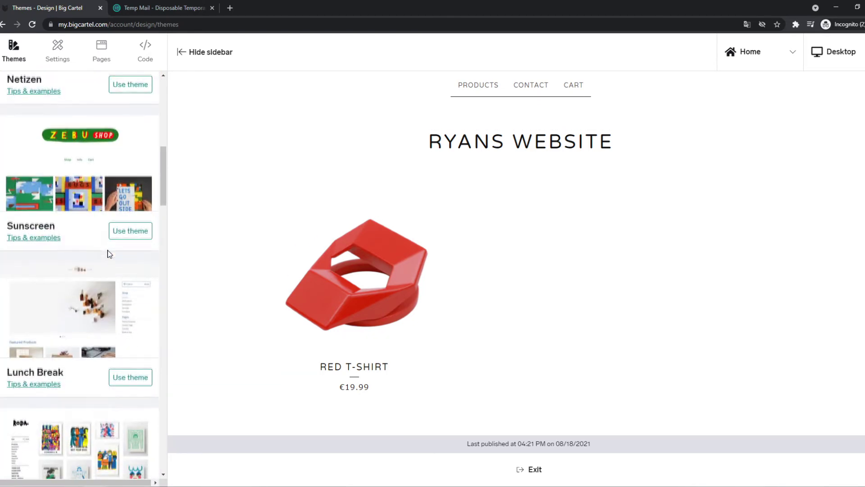
scroll(109, 252, down, 20)
scroll(108, 252, up, 6)
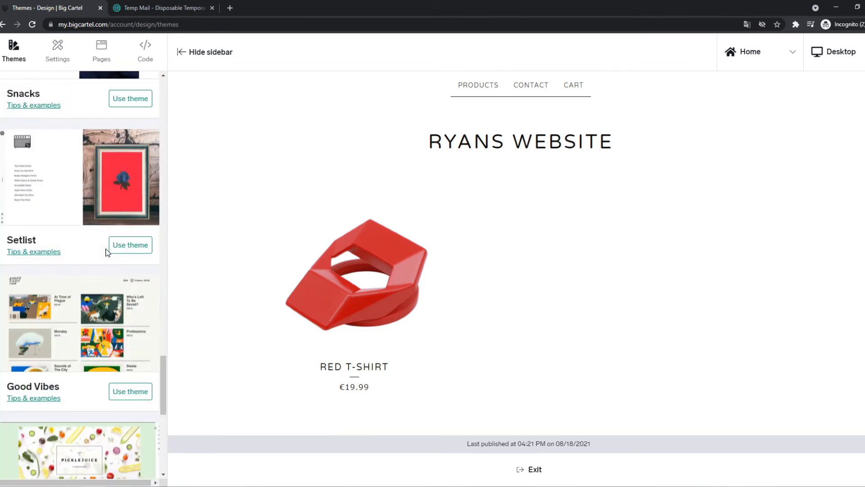
scroll(107, 250, up, 2)
scroll(106, 250, up, 3)
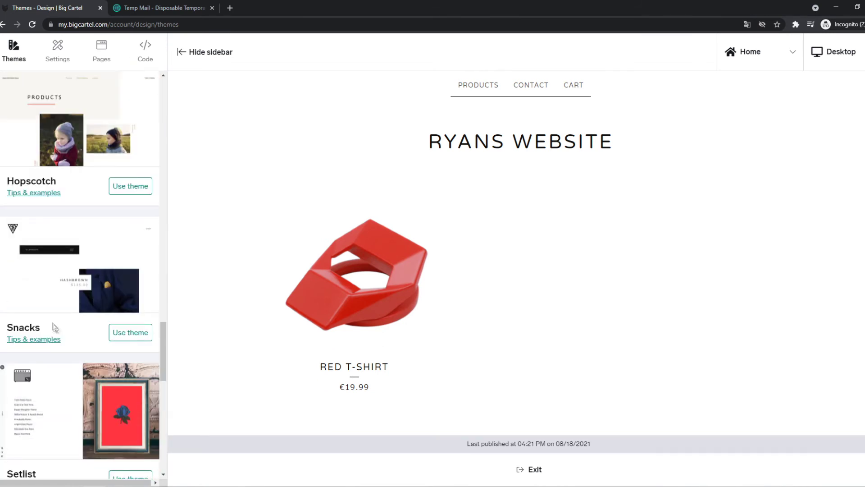
click(115, 332)
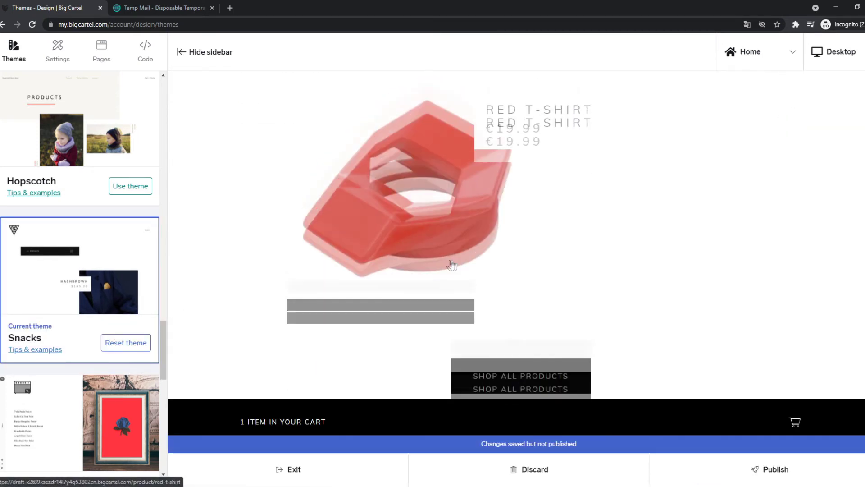
scroll(388, 315, down, 4)
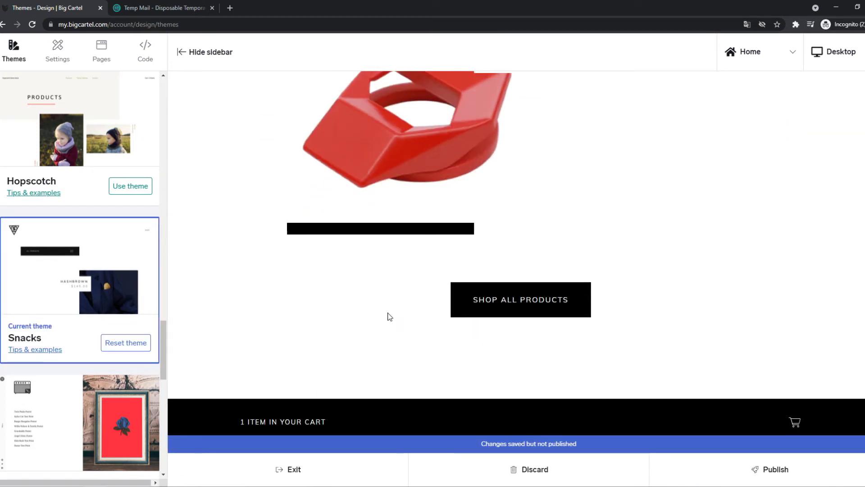
scroll(390, 317, up, 4)
scroll(67, 153, up, 2)
In the design settings, try the price display as Currency code with sign, and set it back to Currency sign.
click(58, 49)
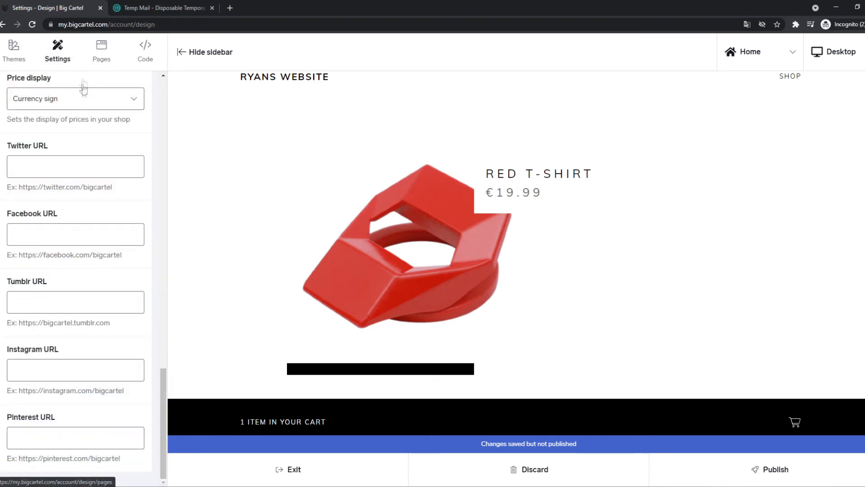
scroll(60, 162, up, 2)
click(63, 194)
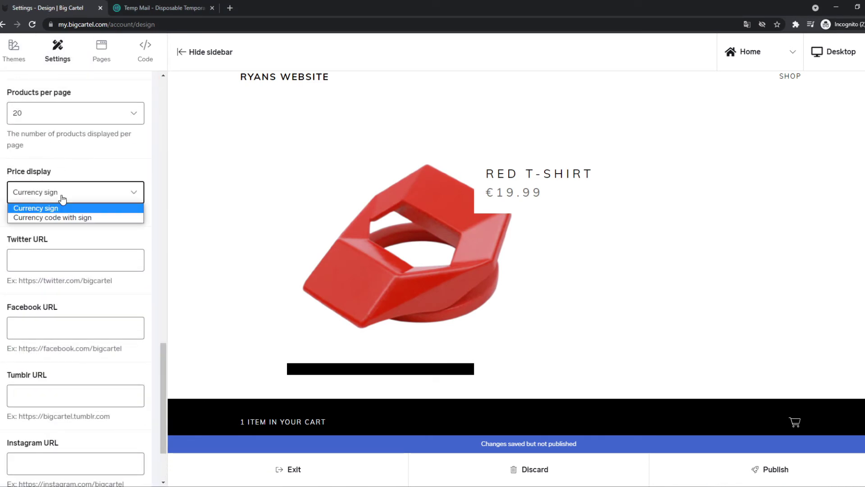
click(67, 217)
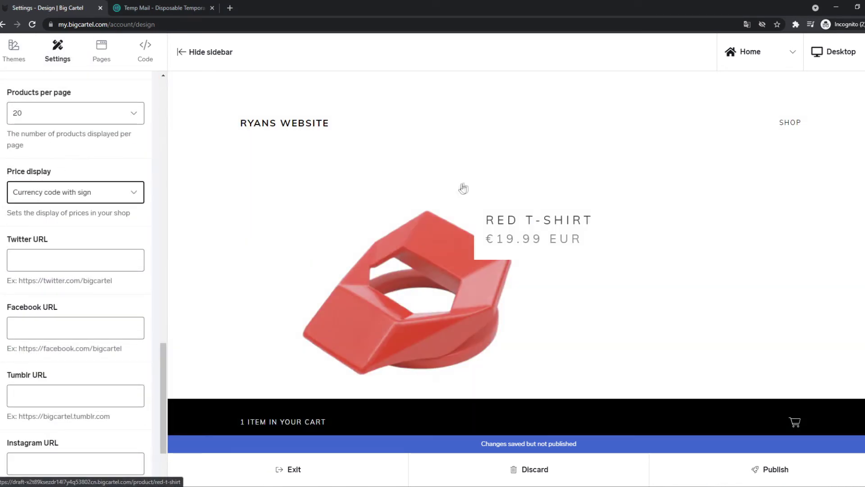
click(61, 191)
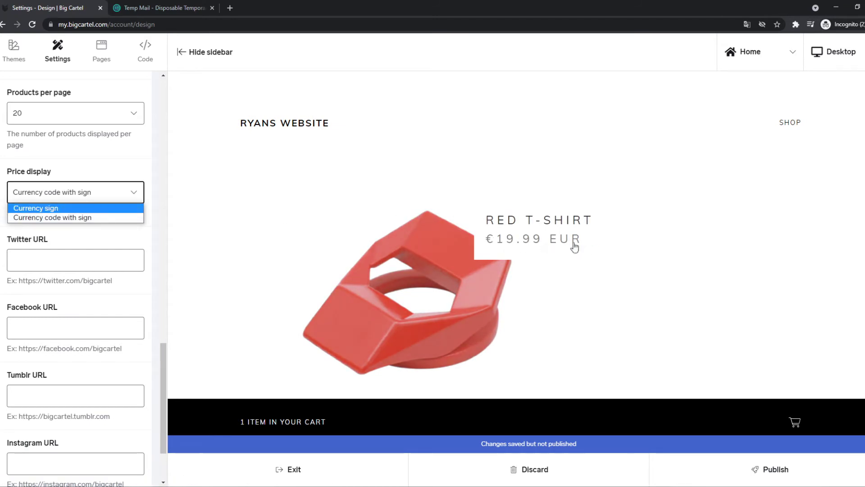
click(72, 208)
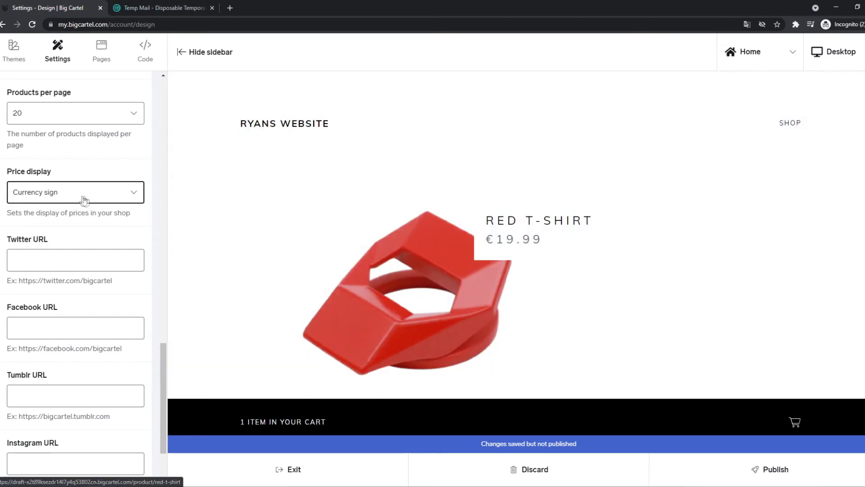
Examine the social media URL and product display settings, and review the Snacks theme's home page preview.
scroll(41, 252, down, 2)
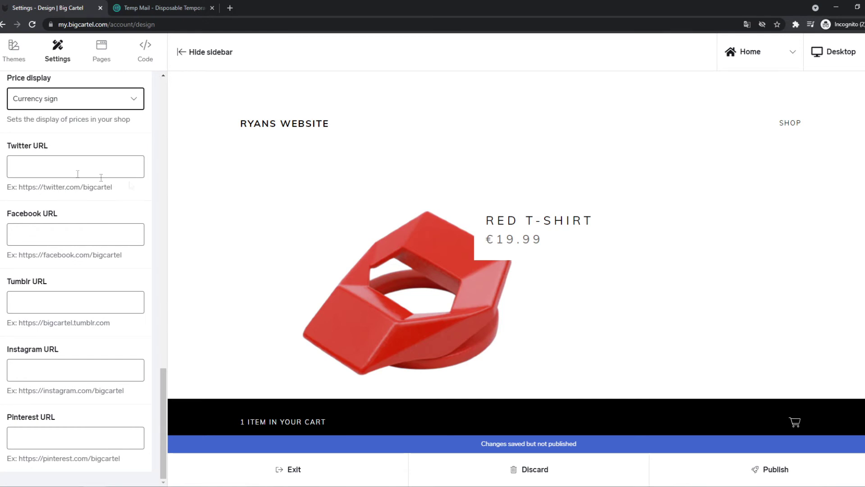
scroll(111, 213, up, 6)
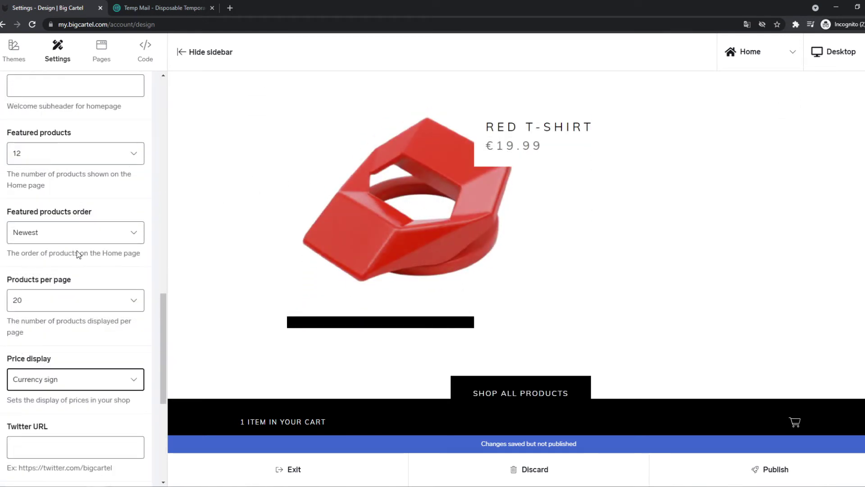
scroll(408, 239, down, 4)
scroll(409, 237, up, 5)
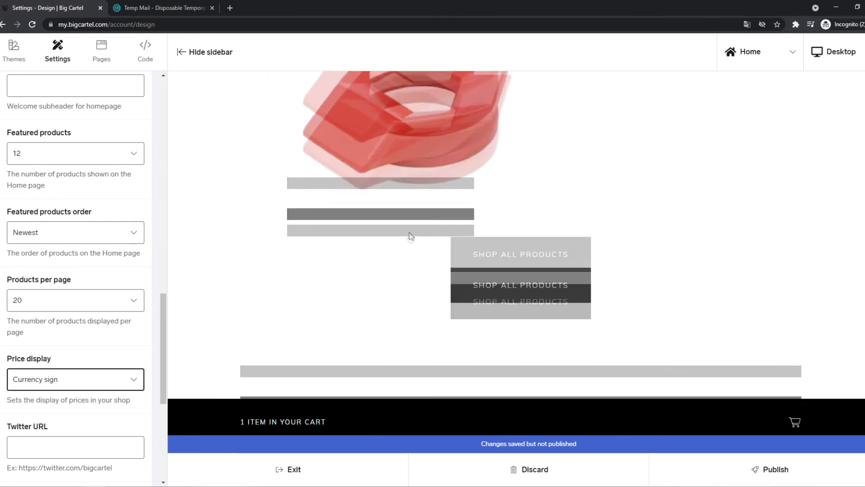
scroll(233, 154, down, 2)
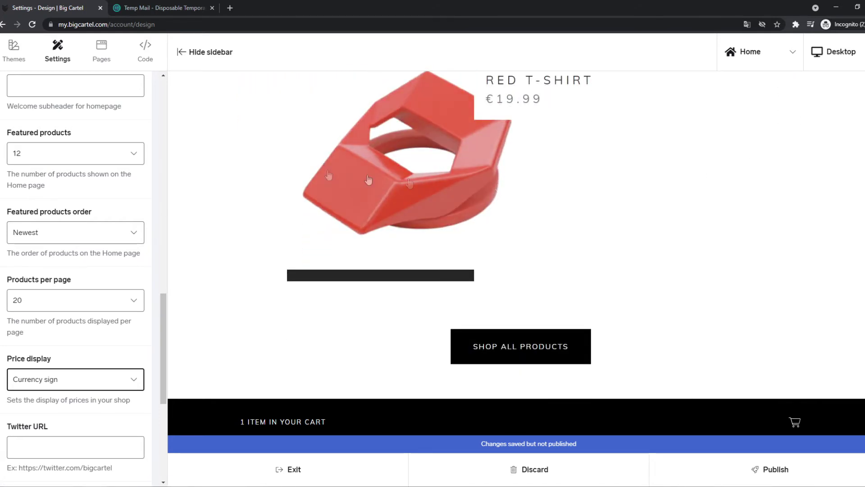
scroll(231, 155, down, 3)
scroll(231, 154, up, 4)
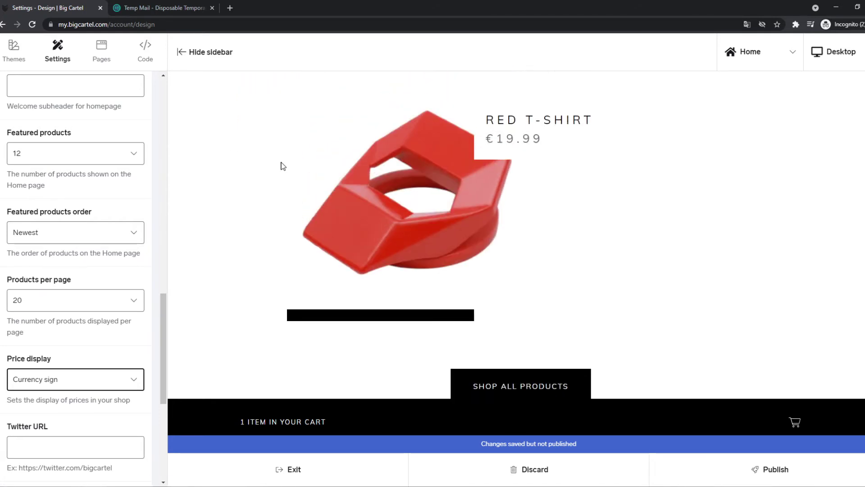
scroll(713, 262, down, 1)
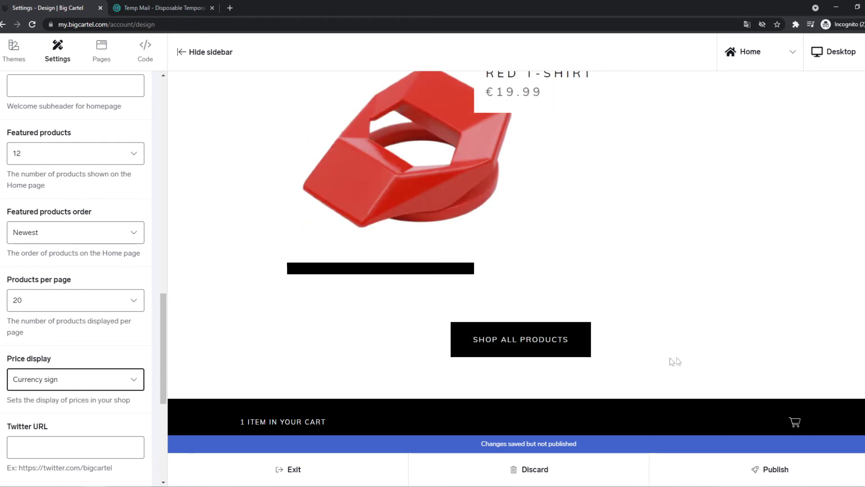
scroll(297, 305, up, 4)
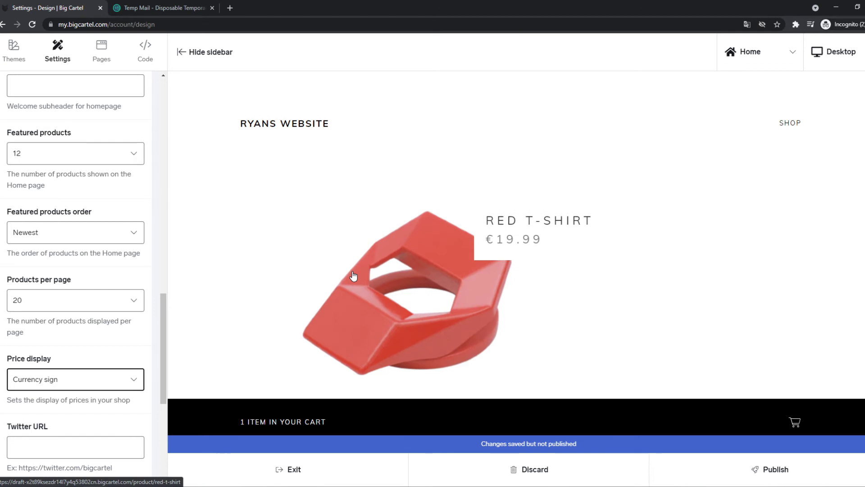
scroll(76, 225, up, 4)
Return to the theme list and apply the Sunscreen theme to the shop.
click(13, 51)
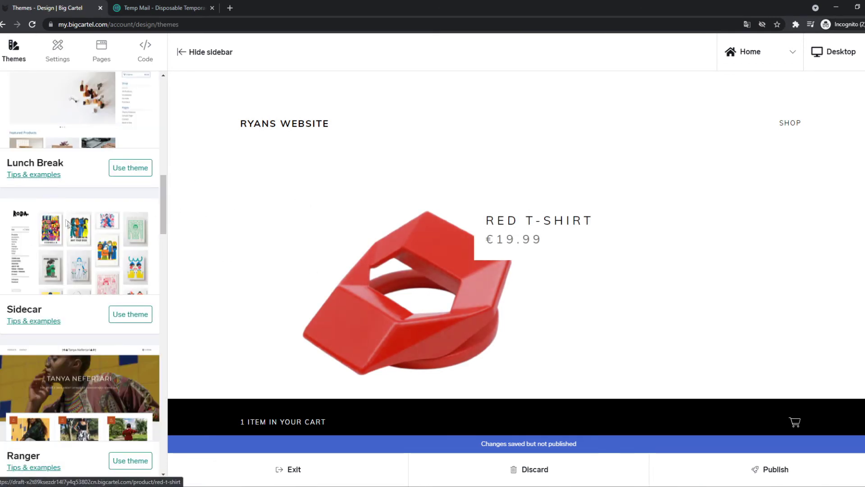
scroll(105, 232, up, 1)
scroll(104, 232, up, 1)
scroll(130, 227, up, 3)
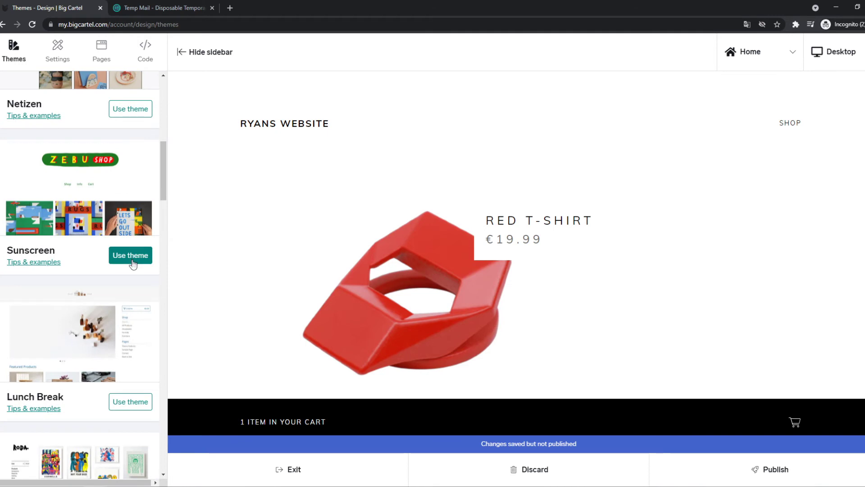
click(131, 257)
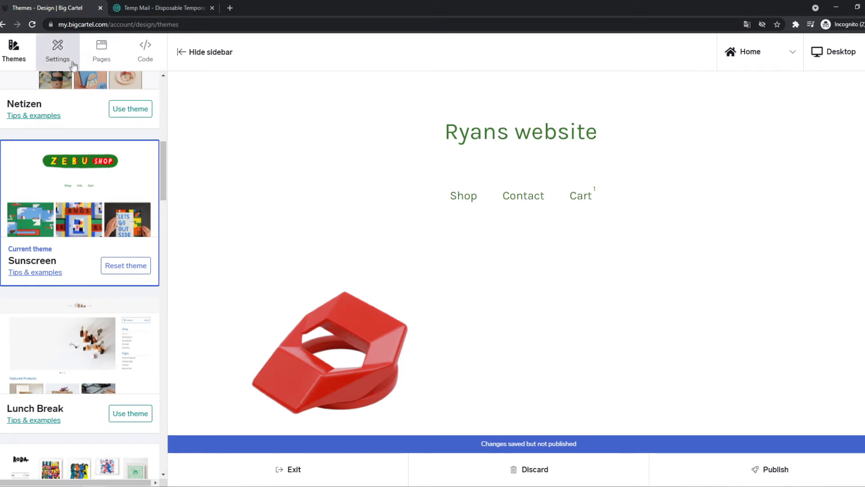
Examine the Sunscreen theme's color, font and option settings alongside the home page preview.
click(57, 51)
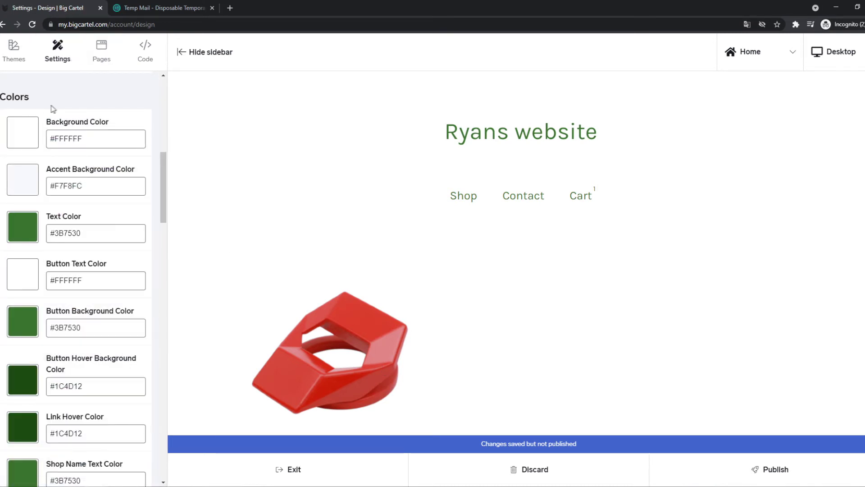
scroll(54, 144, down, 5)
scroll(55, 161, up, 6)
scroll(270, 201, down, 4)
scroll(97, 223, down, 3)
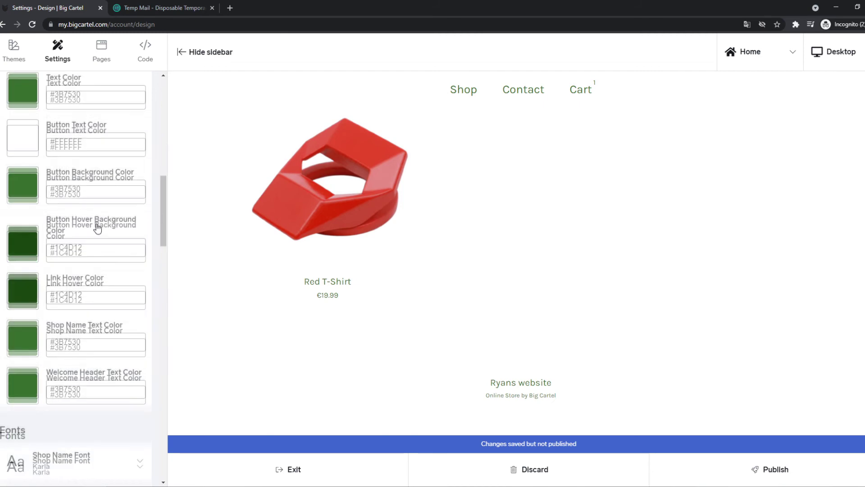
scroll(97, 224, down, 4)
scroll(266, 281, up, 4)
scroll(70, 302, up, 1)
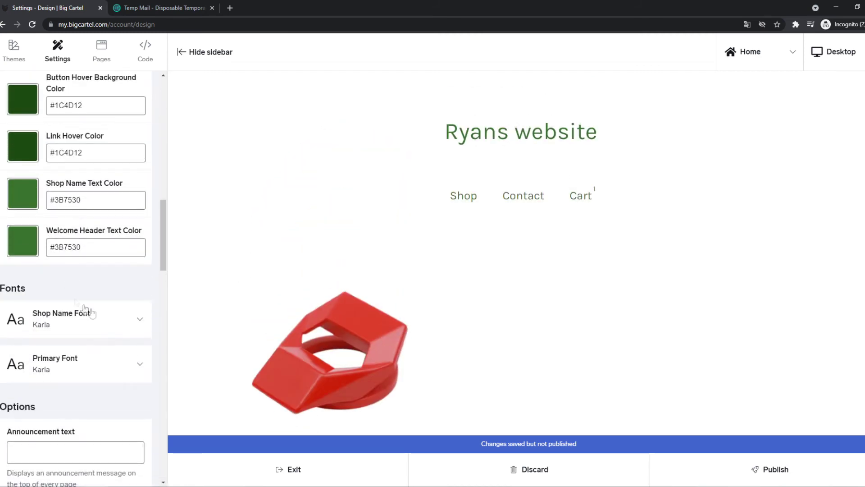
scroll(43, 267, down, 2)
scroll(85, 280, down, 3)
scroll(85, 284, up, 12)
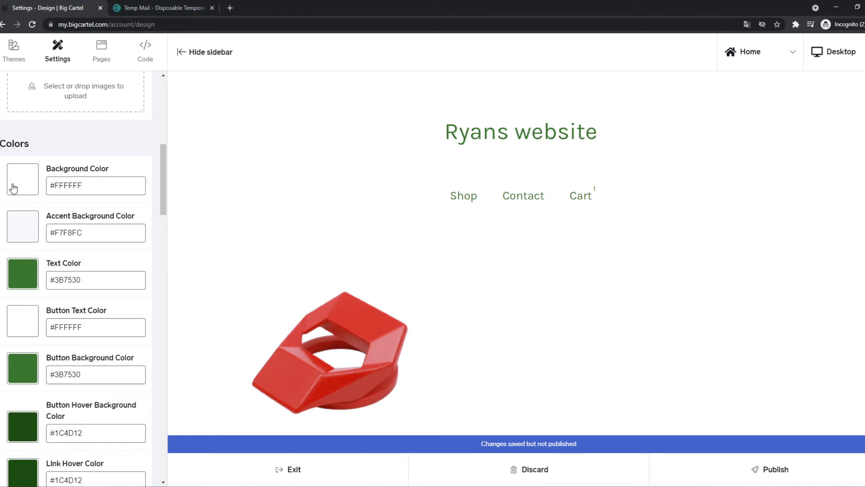
Set the shop's background color to red #EA4D4D and close the color picker.
click(14, 188)
drag(10, 202, 115, 239)
scroll(68, 324, down, 2)
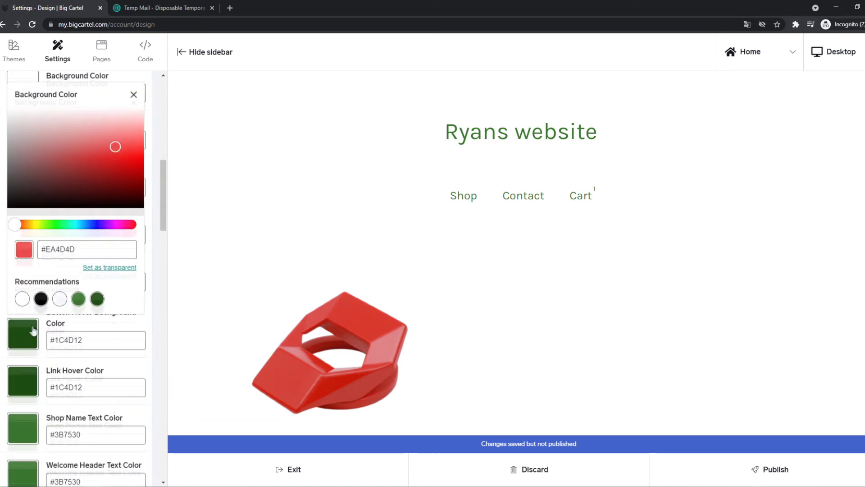
drag(21, 229, 16, 229)
scroll(67, 241, up, 4)
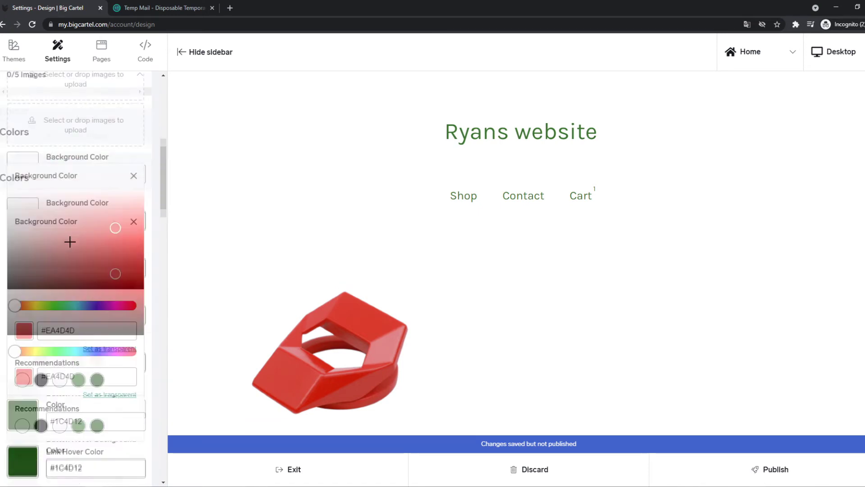
click(131, 282)
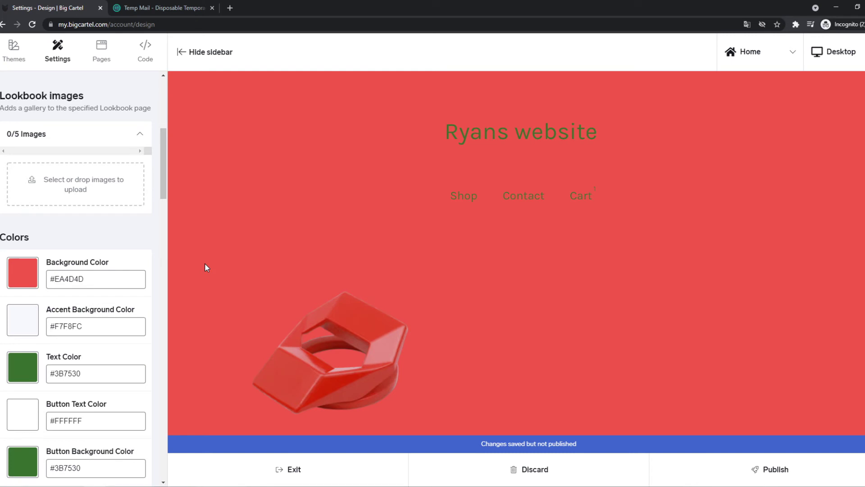
Change the shop's background color to light cyan #70F0F9 and close the color picker.
scroll(36, 297, up, 1)
click(25, 317)
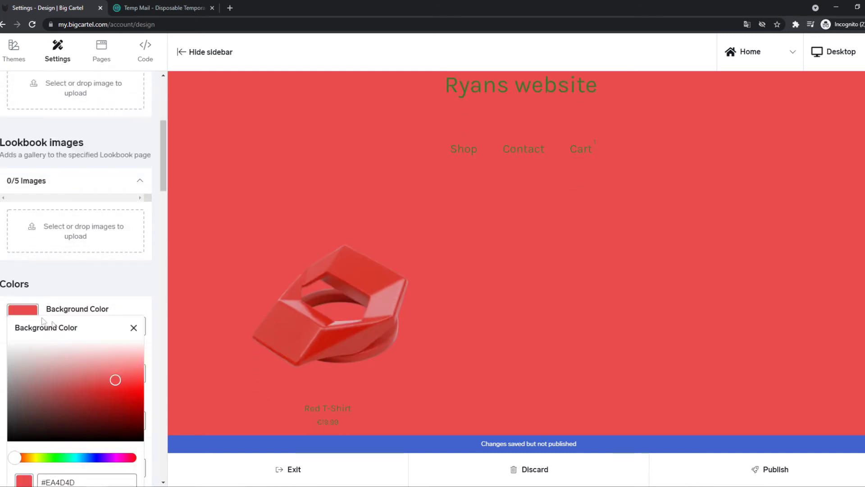
scroll(96, 324, down, 2)
drag(78, 367, 78, 367)
drag(117, 286, 133, 276)
click(133, 234)
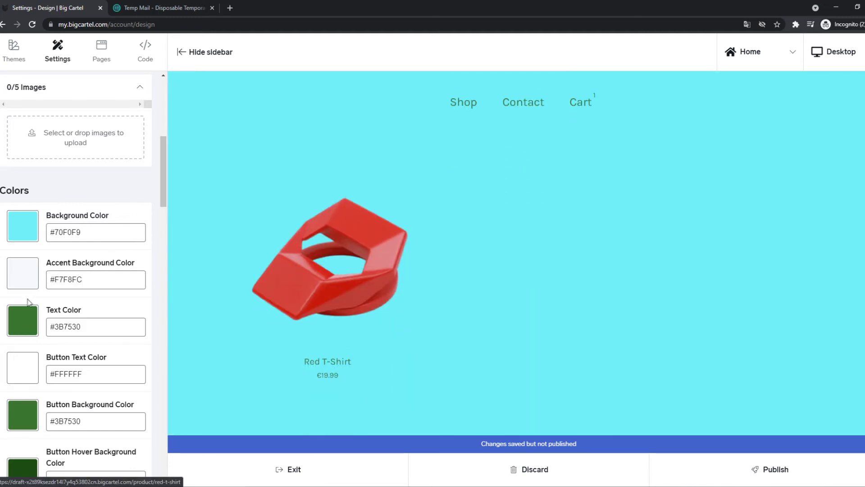
Set the shop's accent background color to lavender blue #B0BBE8 and close the color picker.
click(32, 276)
drag(71, 300, 81, 313)
click(134, 281)
Set the shop's text color to red #FD0000 and close the color picker.
scroll(28, 198, down, 3)
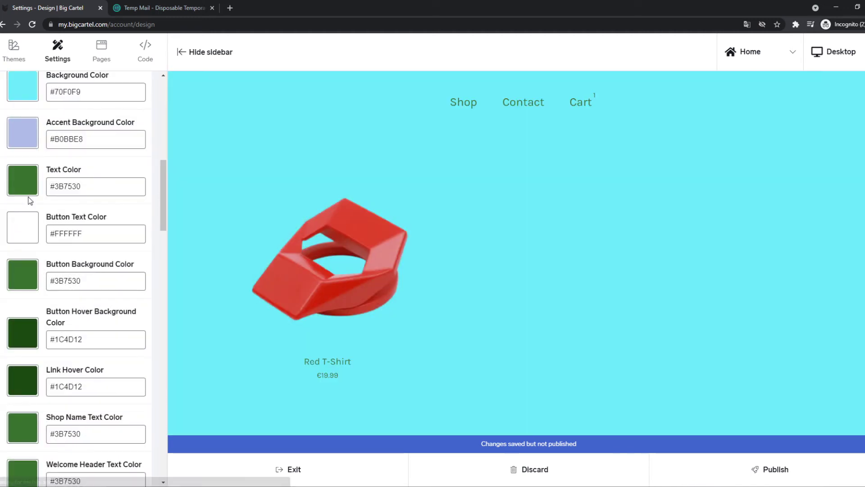
click(27, 191)
drag(52, 318, 136, 318)
drag(65, 270, 160, 252)
click(134, 188)
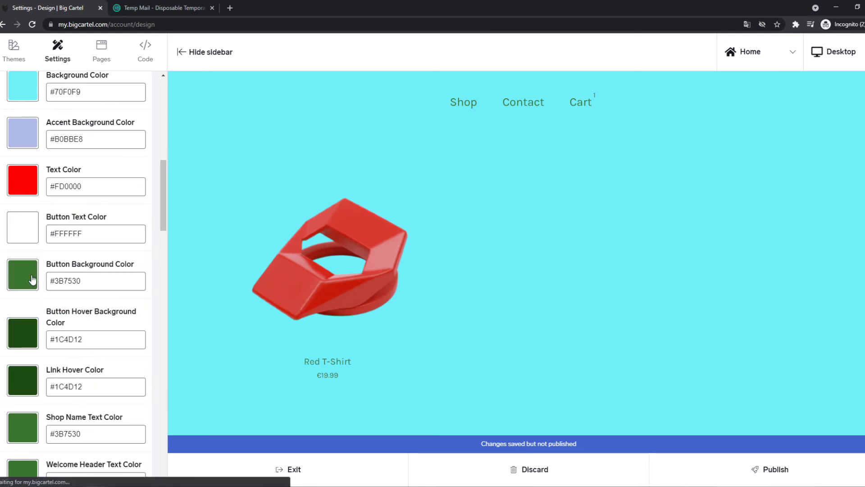
Set the button background color to red #FA0000 and close the color picker.
click(33, 281)
drag(65, 363, 124, 370)
drag(129, 412, 139, 413)
drag(125, 374, 143, 347)
click(133, 283)
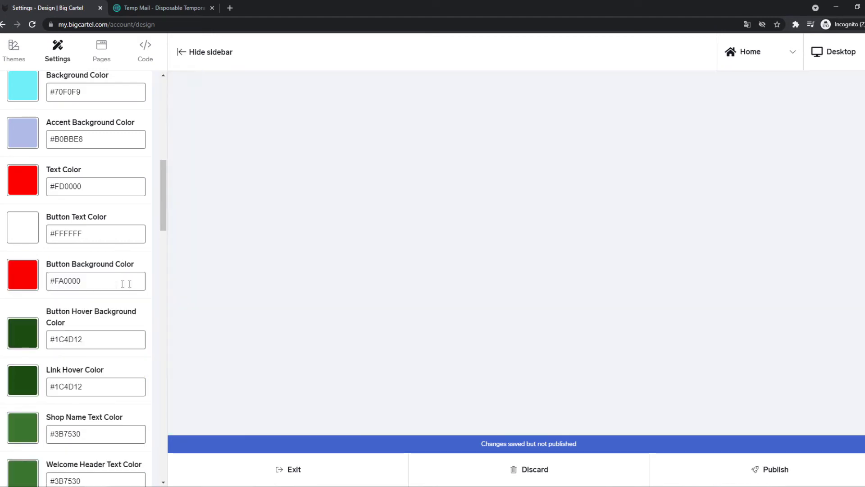
Enter "hello this is an example" as the shop's announcement text in the theme options.
scroll(113, 282, down, 4)
scroll(86, 289, down, 5)
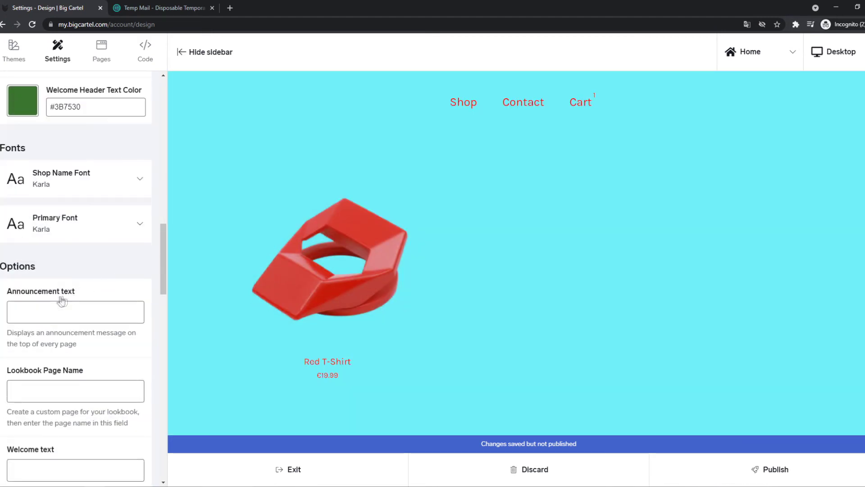
click(64, 266)
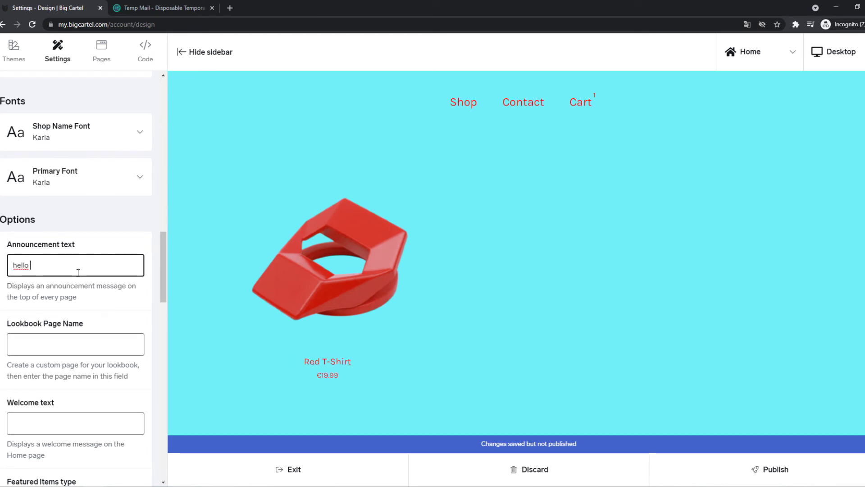
text(hello this is an exampl)
click(125, 295)
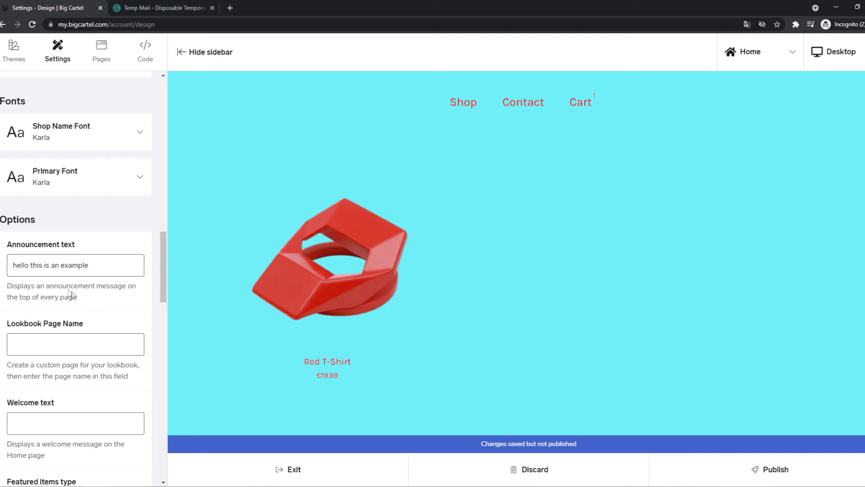
Examine the remaining theme options, including featured items, products per row, image style, price display and related products.
scroll(60, 274, down, 4)
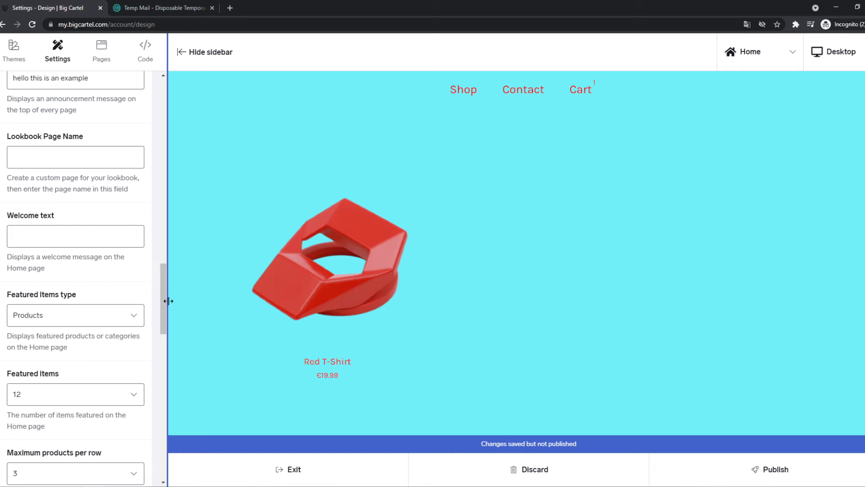
scroll(99, 307, down, 3)
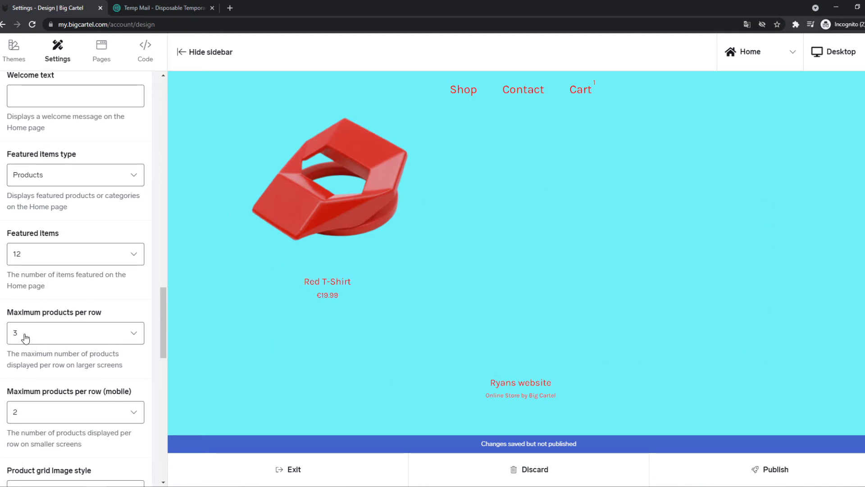
scroll(25, 337, down, 2)
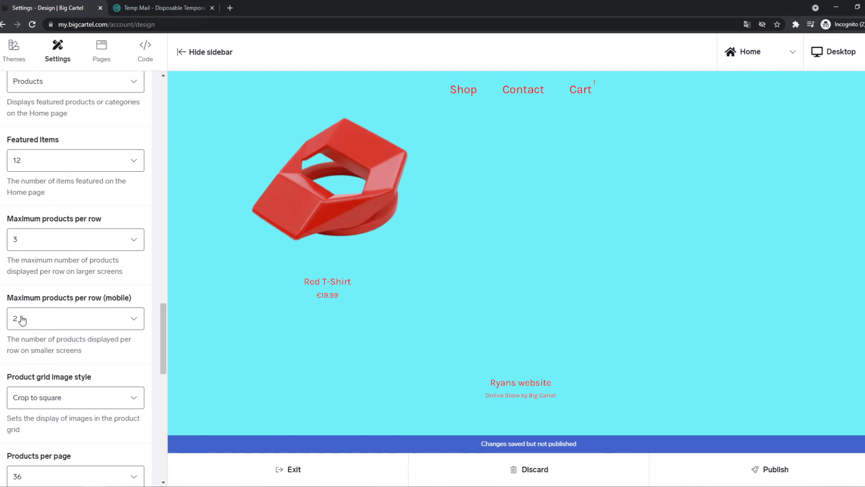
scroll(21, 320, down, 2)
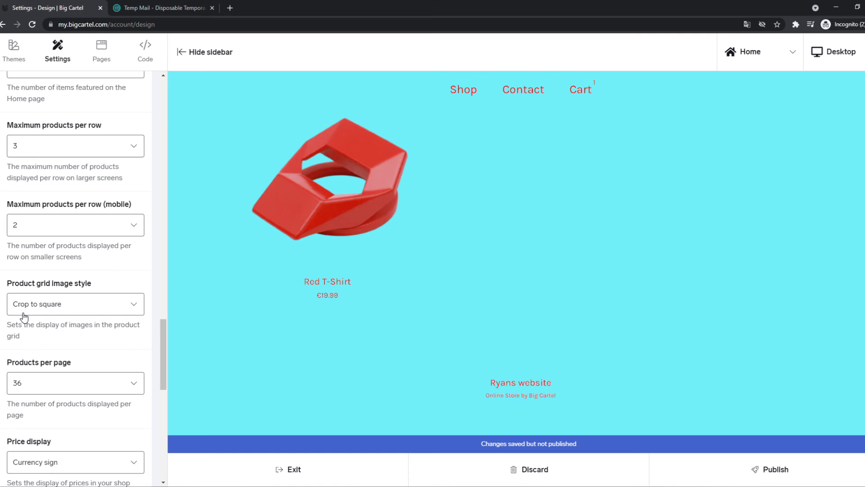
scroll(25, 315, down, 2)
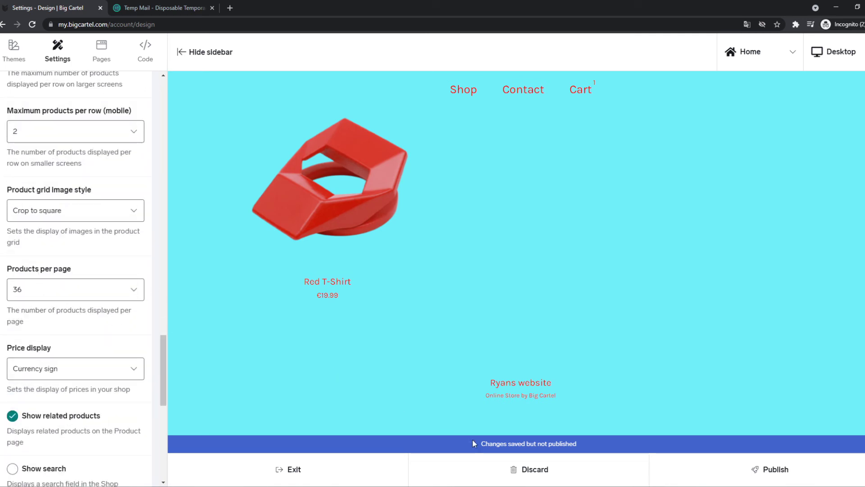
scroll(471, 414, down, 1)
scroll(58, 332, down, 9)
scroll(55, 332, up, 7)
scroll(64, 346, up, 15)
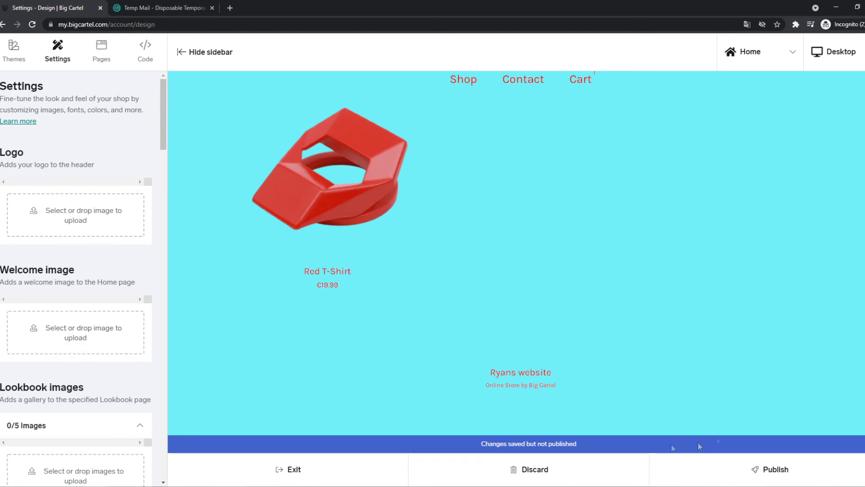
Add a new custom page to the shop and name it "privacy policy page".
click(101, 57)
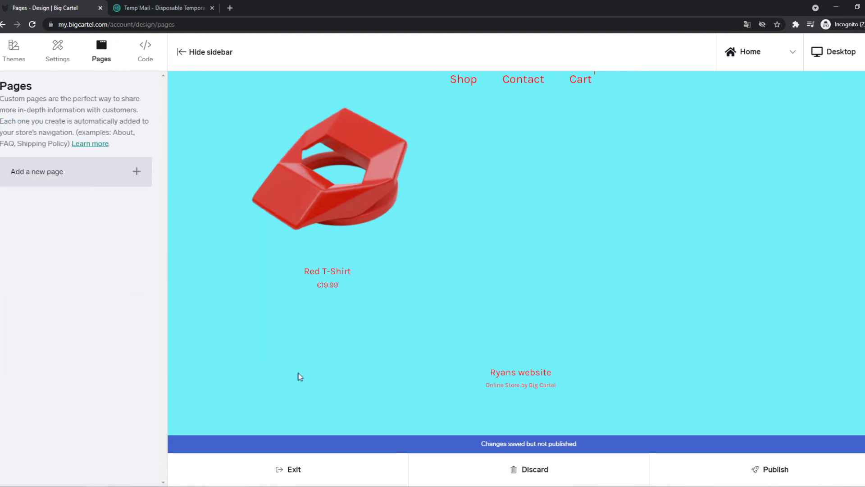
click(135, 173)
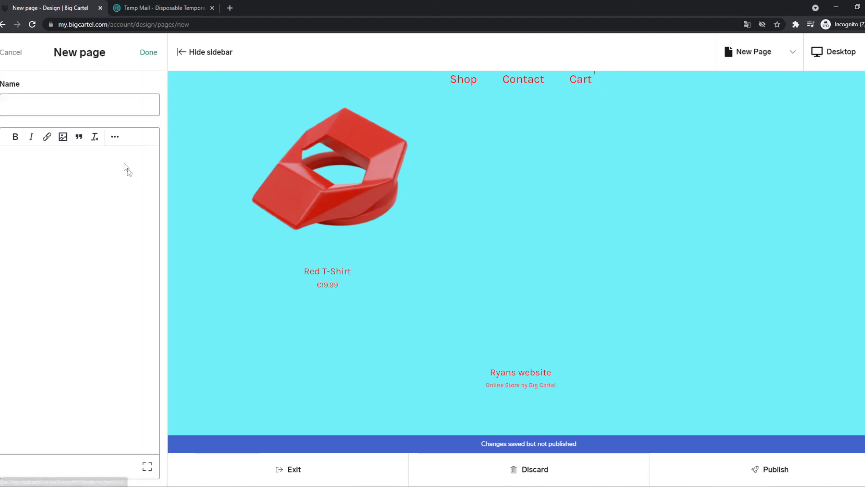
click(94, 106)
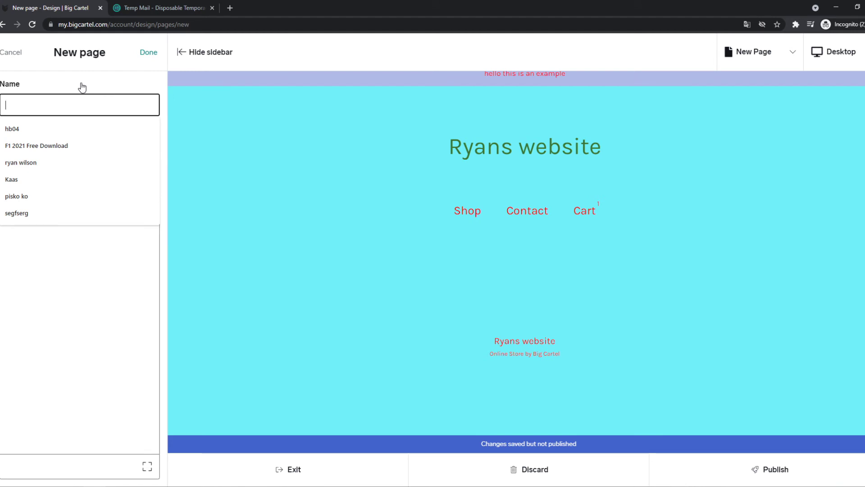
text(priv)
text(acy p)
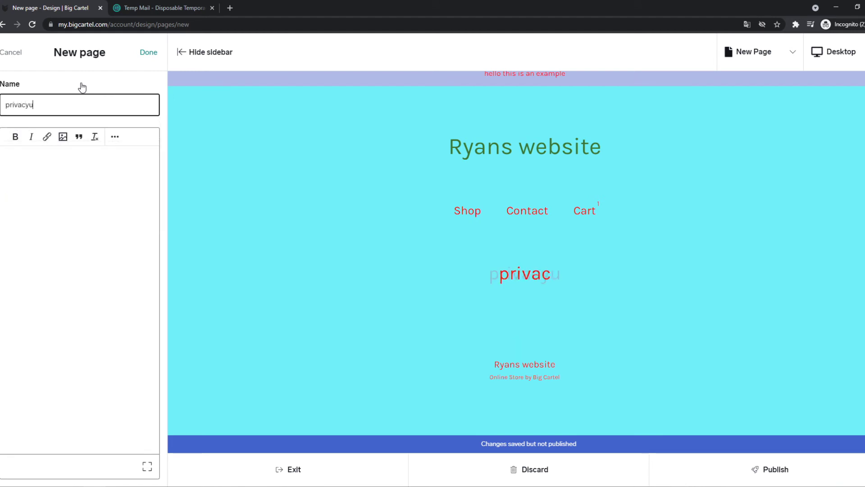
text(olic)
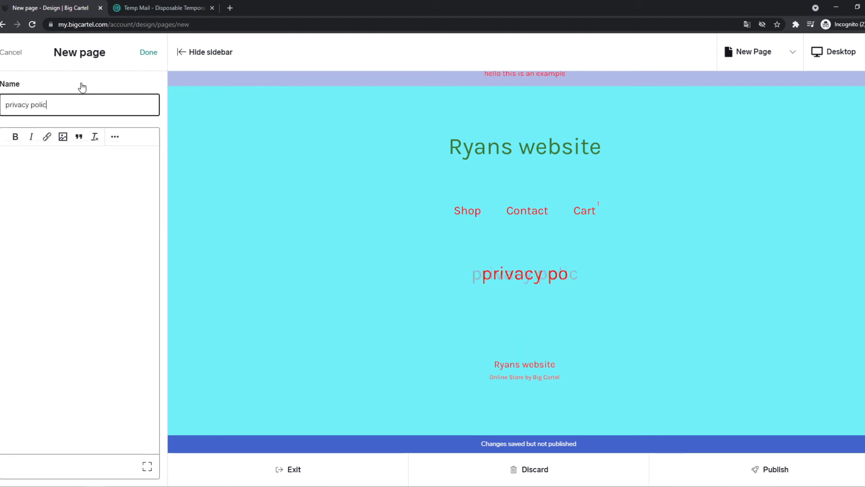
text(y page)
Paste the generated privacy policy text into the page body, close the policy generator's browser tab and save the page.
click(9, 155)
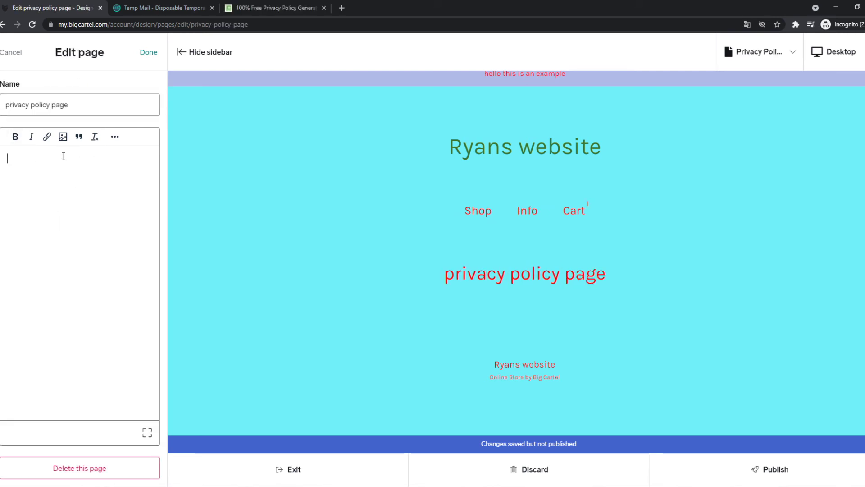
key(ctrl+v)
click(324, 7)
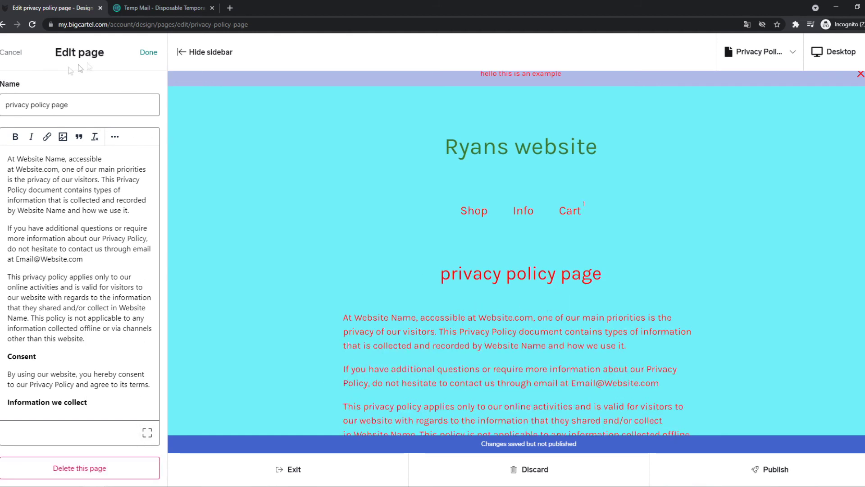
click(148, 51)
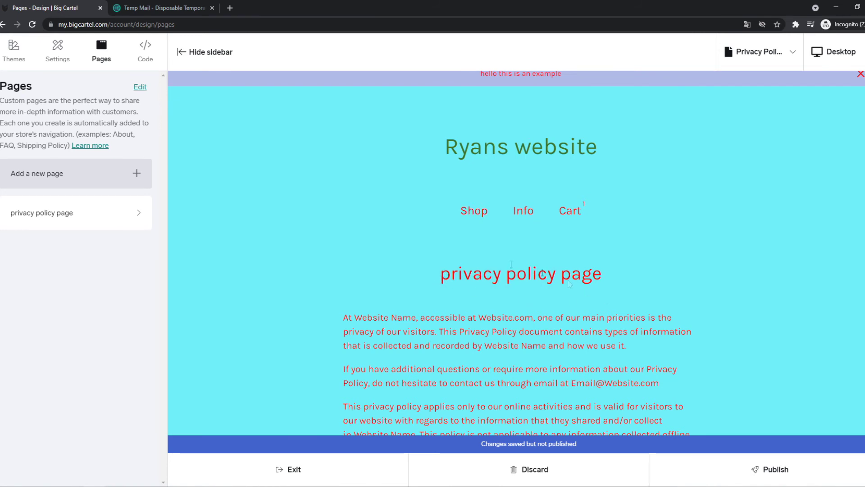
Check the code customization section, and publish the shop's design changes, acknowledging the message.
click(147, 53)
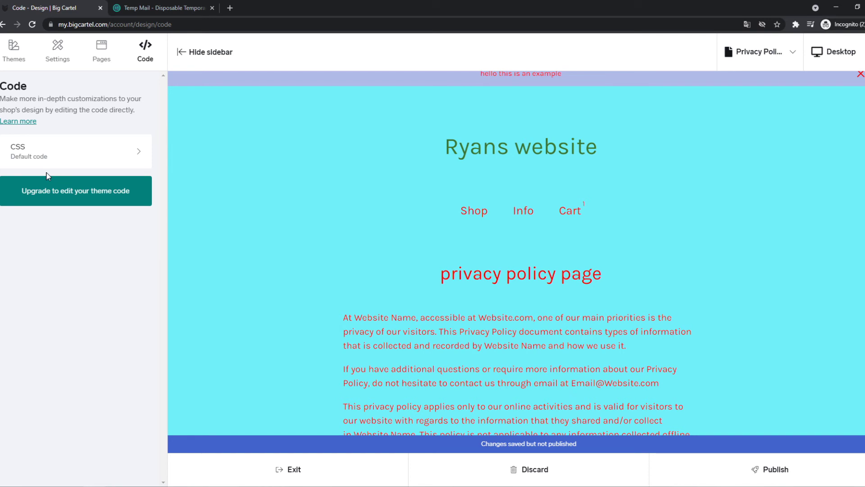
click(13, 51)
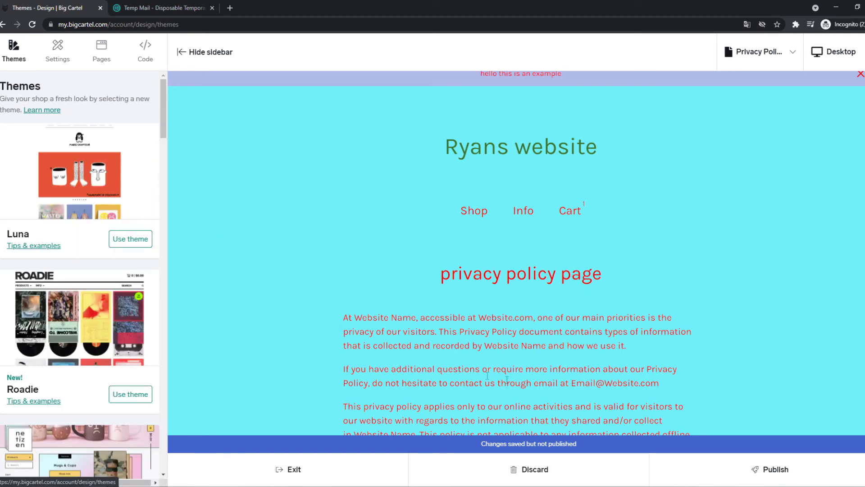
click(771, 464)
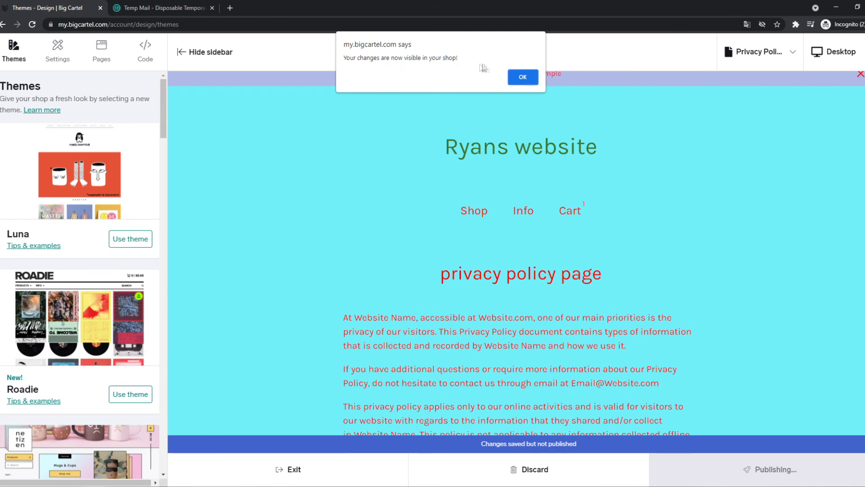
click(527, 80)
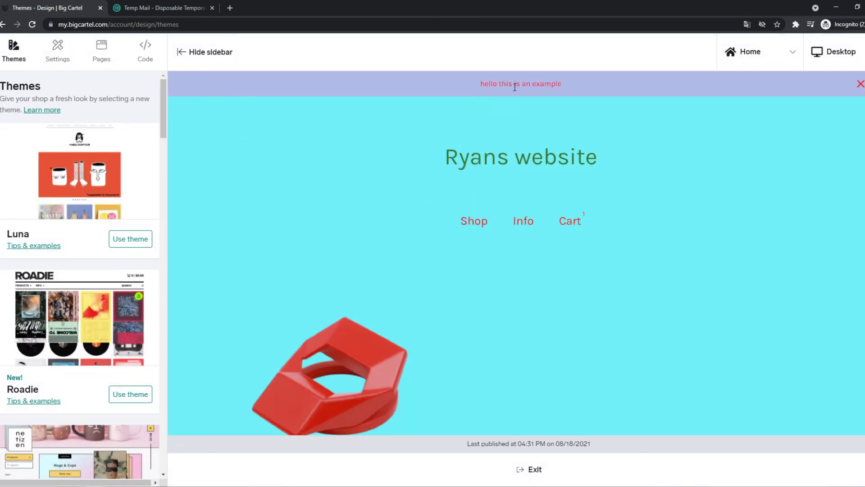
Inspect the announcement banner in the shop preview and the list of pages available for previewing.
drag(481, 84, 567, 86)
click(566, 88)
click(788, 55)
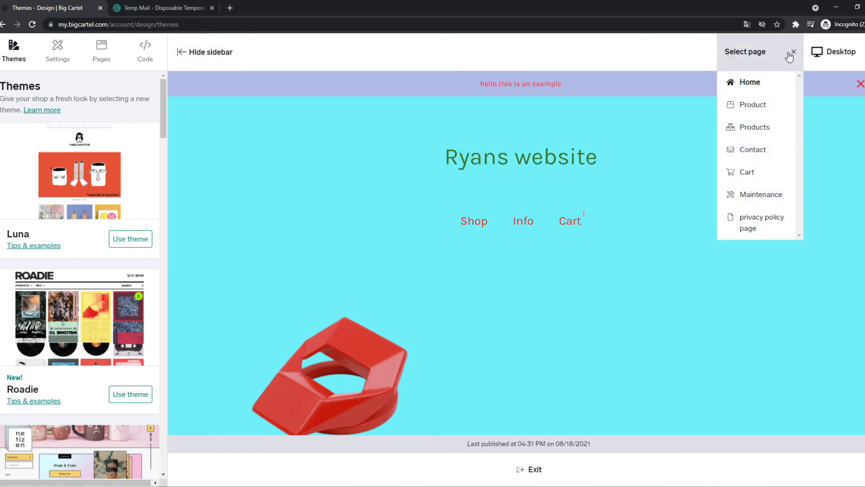
click(792, 53)
scroll(564, 180, down, 3)
scroll(557, 218, up, 3)
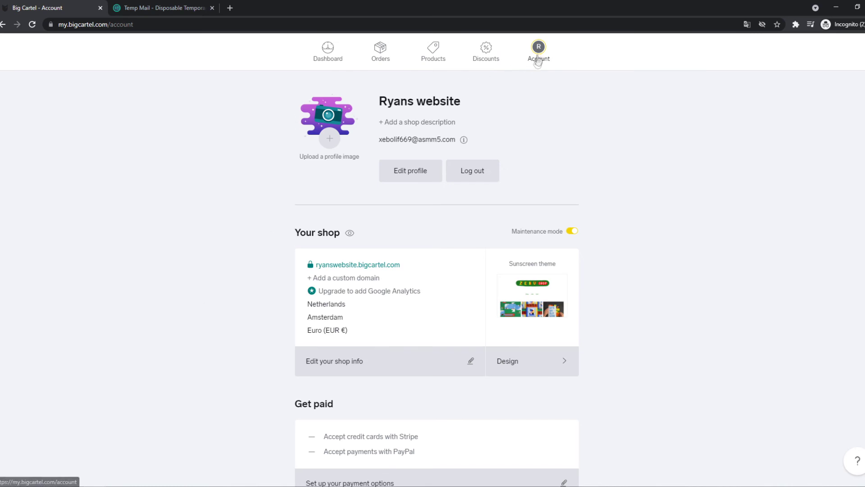
Copy the shop's web address from the account page and load it in a new browser tab.
mouse_move(314, 271)
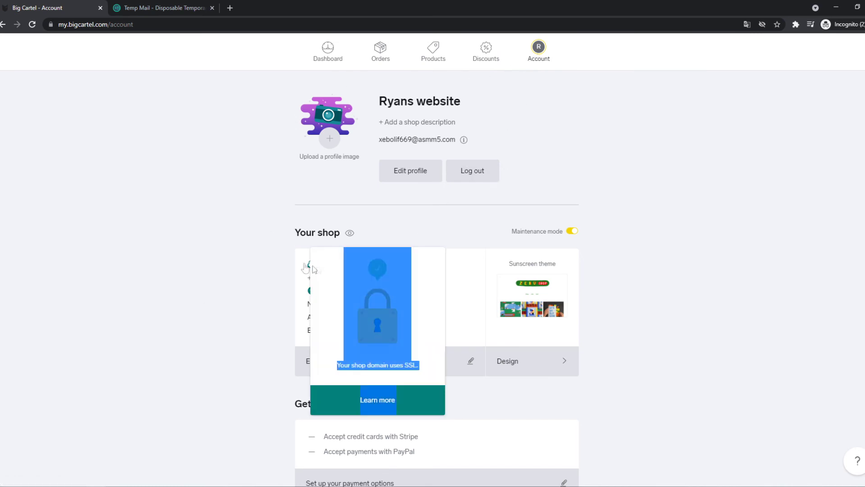
drag(413, 266, 323, 264)
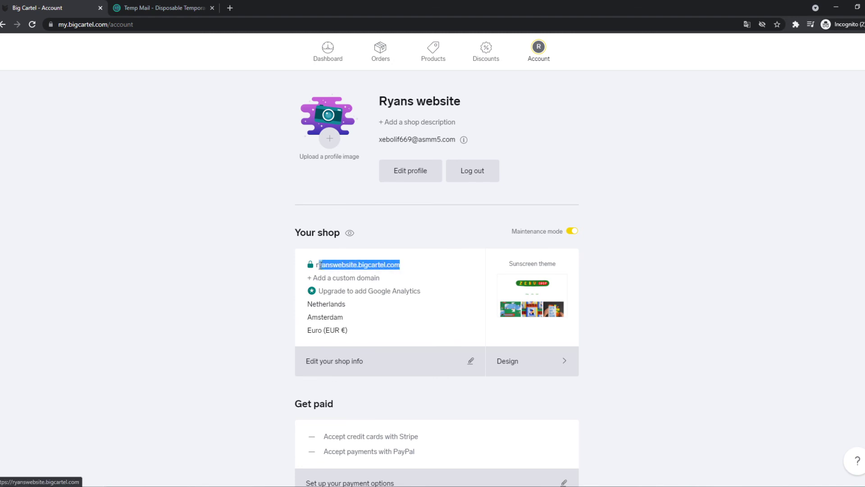
key(ctrl+c)
click(230, 7)
key(ctrl+v)
key(Return)
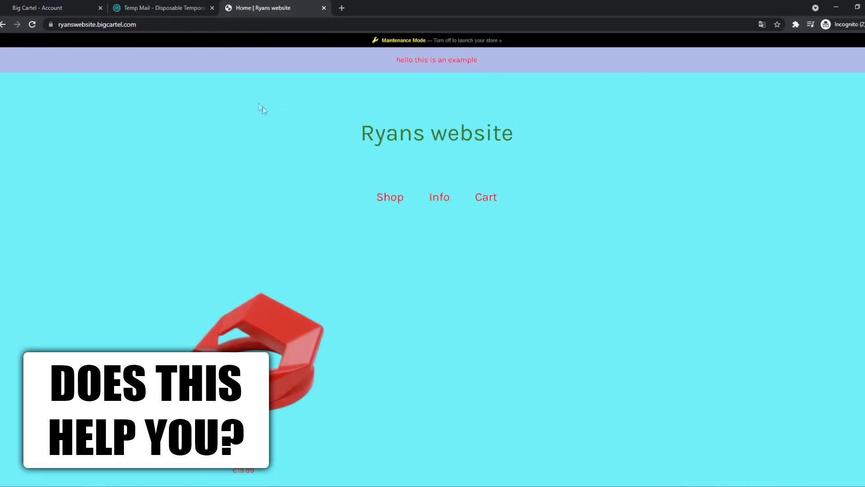
Review the published shop's home page, including its announcement, navigation and Red T-Shirt product, alongside the account page.
scroll(521, 158, down, 3)
scroll(509, 172, up, 3)
scroll(488, 185, down, 1)
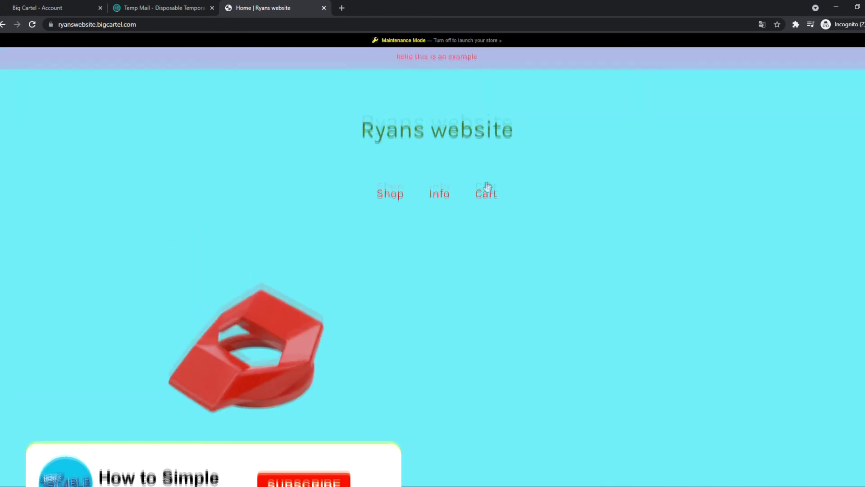
scroll(485, 183, down, 2)
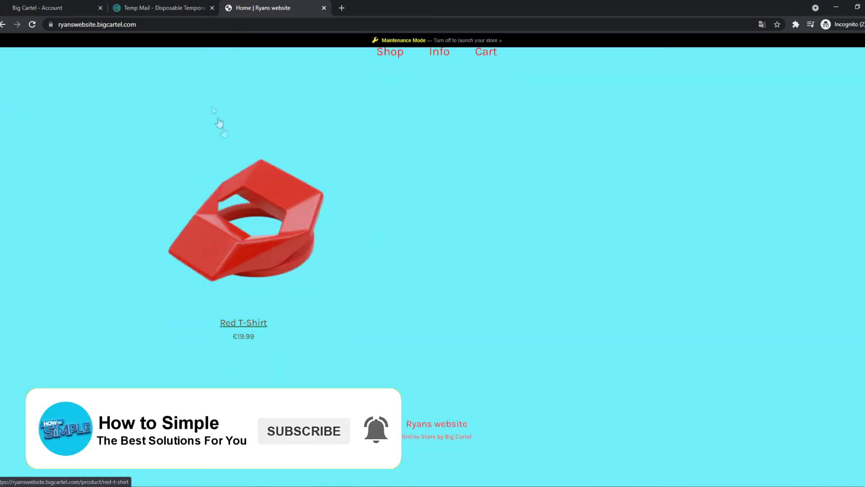
click(67, 7)
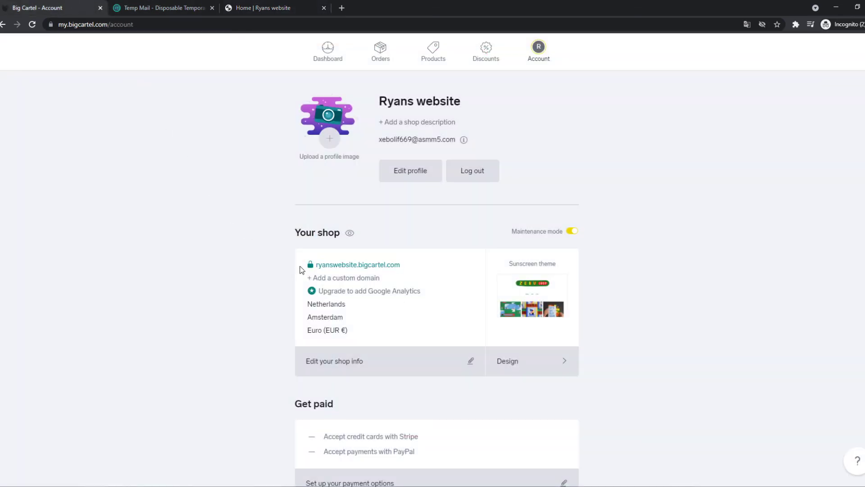
click(266, 8)
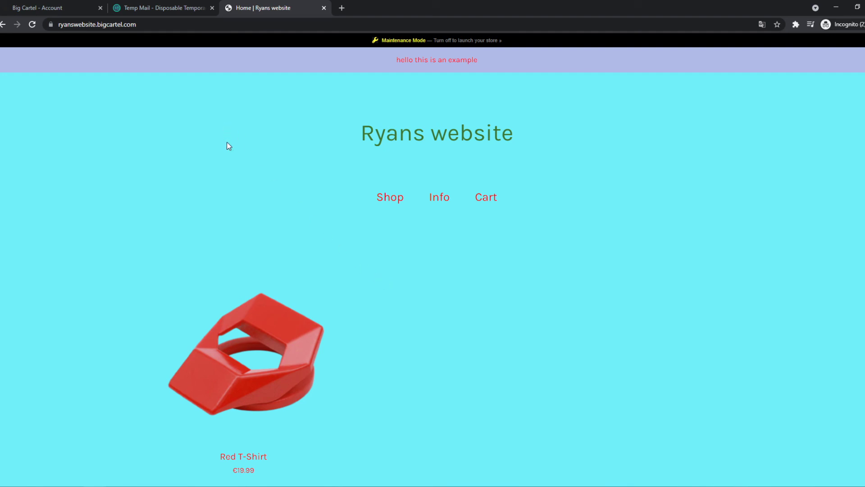
Return to the shop's account page and open the options for adding a custom domain.
click(36, 7)
scroll(216, 240, down, 2)
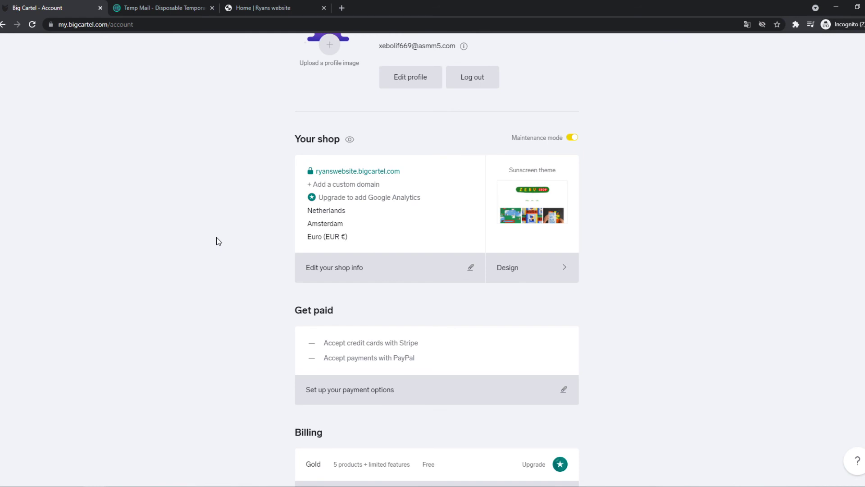
click(324, 187)
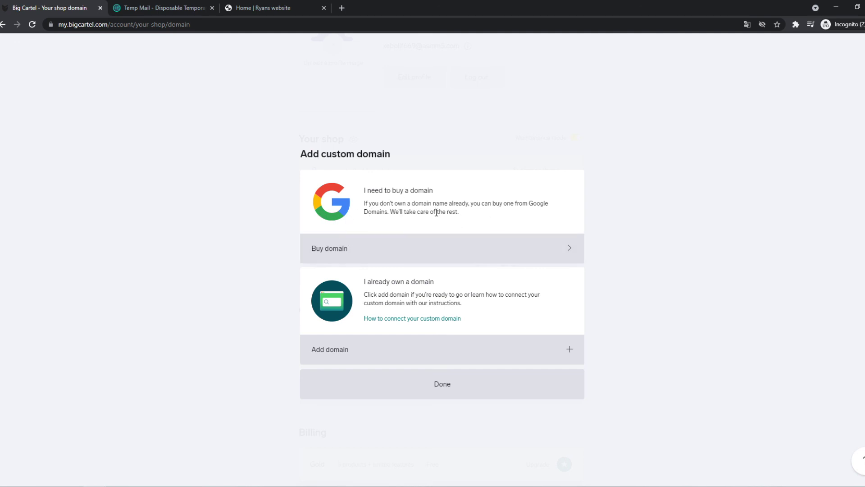
Open the option to buy a domain and review the available endings, suggested names and prices for "ryanswebsite".
click(371, 250)
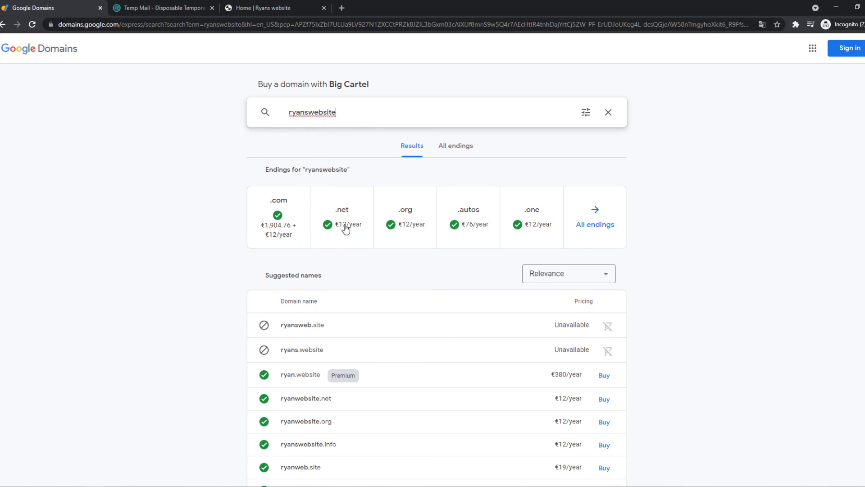
scroll(547, 379, down, 2)
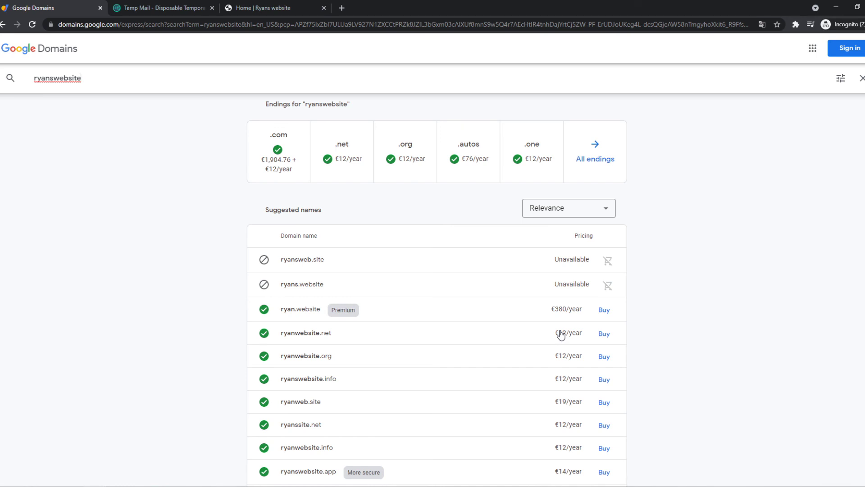
scroll(170, 154, up, 1)
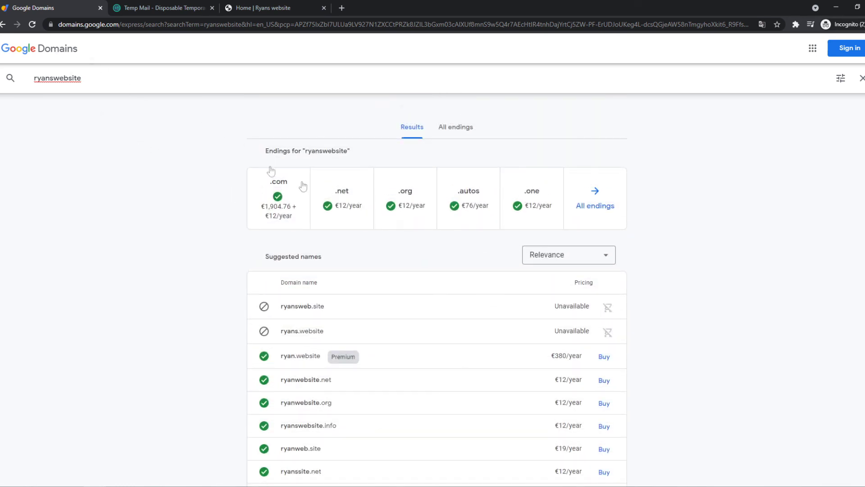
Return to the shop's account page and review its payment, billing, shipping, preferences, security and apps sections.
click(3, 25)
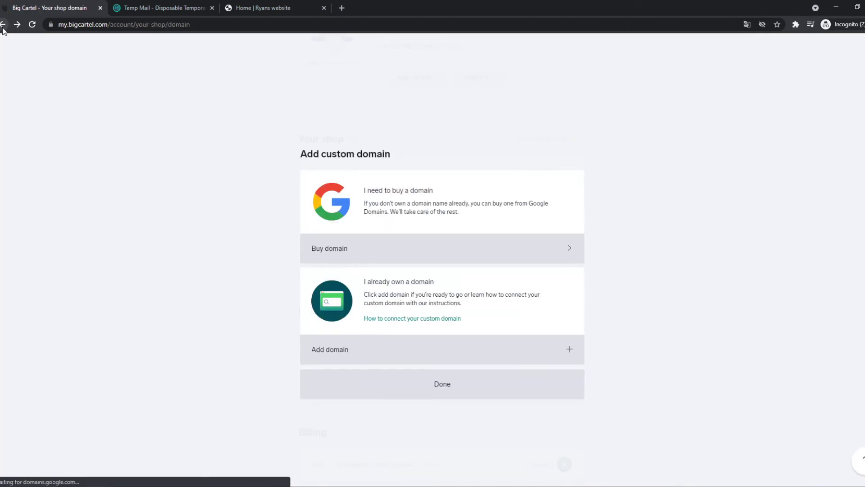
click(4, 25)
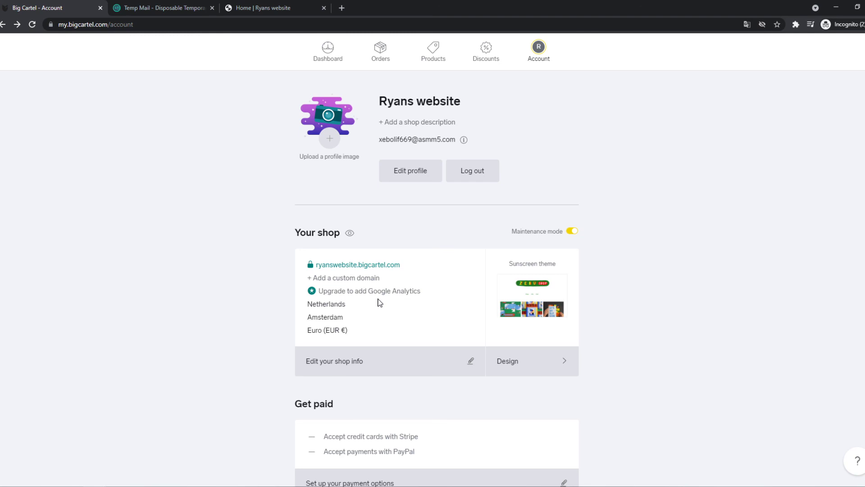
scroll(382, 306, down, 9)
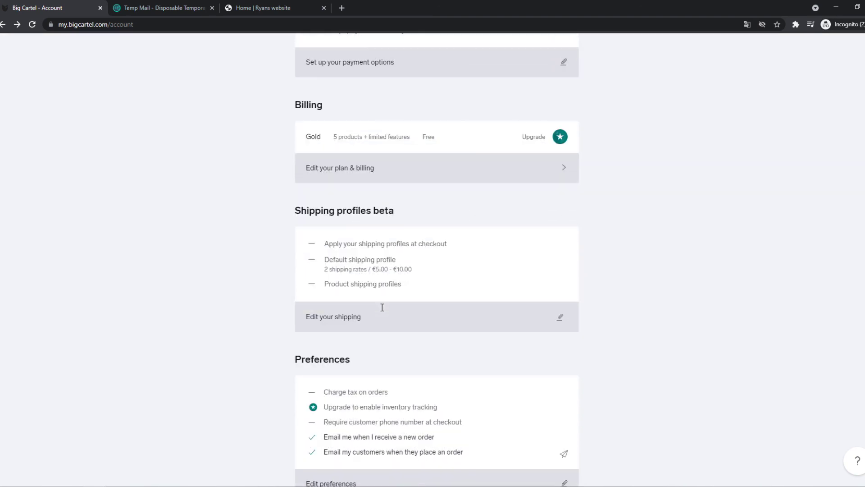
scroll(382, 307, down, 8)
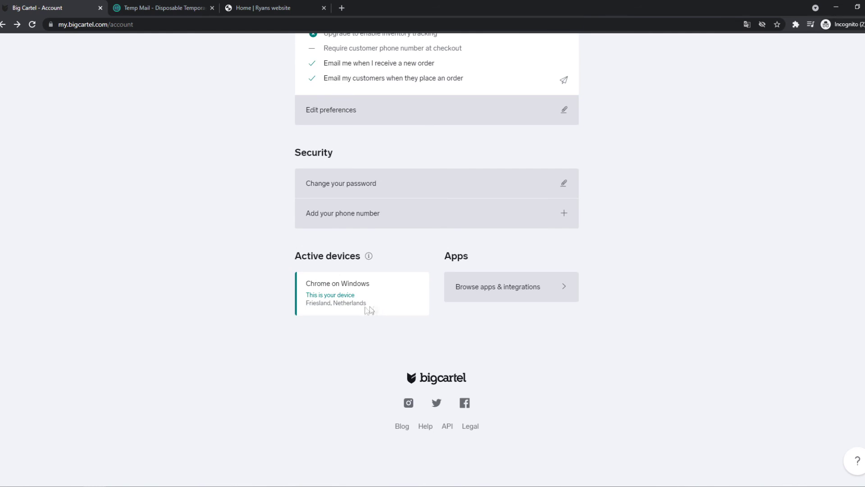
scroll(257, 368, up, 17)
scroll(255, 421, down, 5)
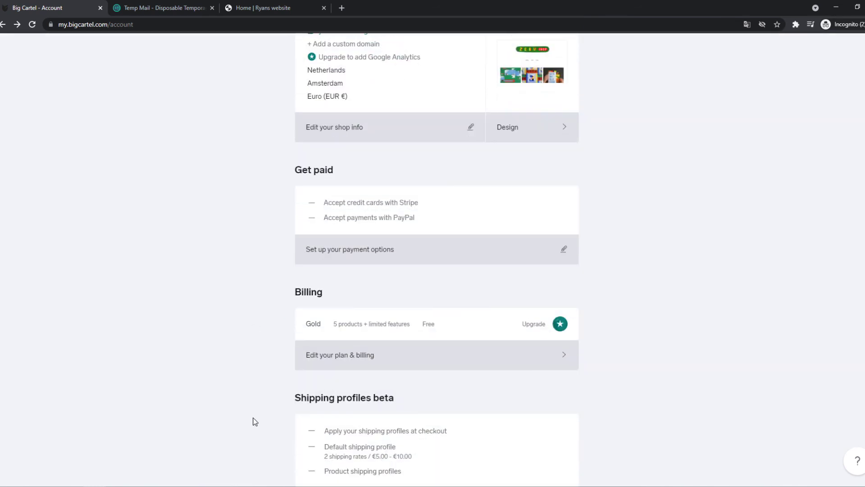